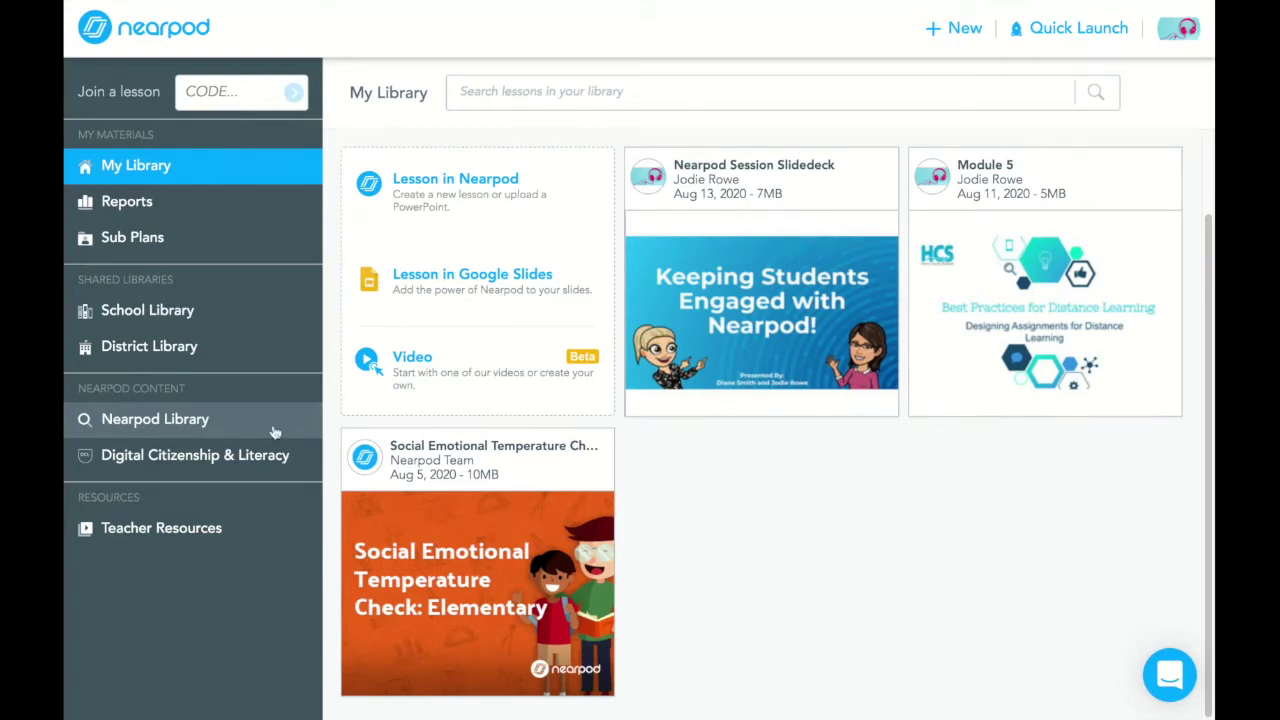
Step: Launch the "Social Emotional Temperature Check: Elementary" lesson as a Student-Paced session
mouse_move(508, 497)
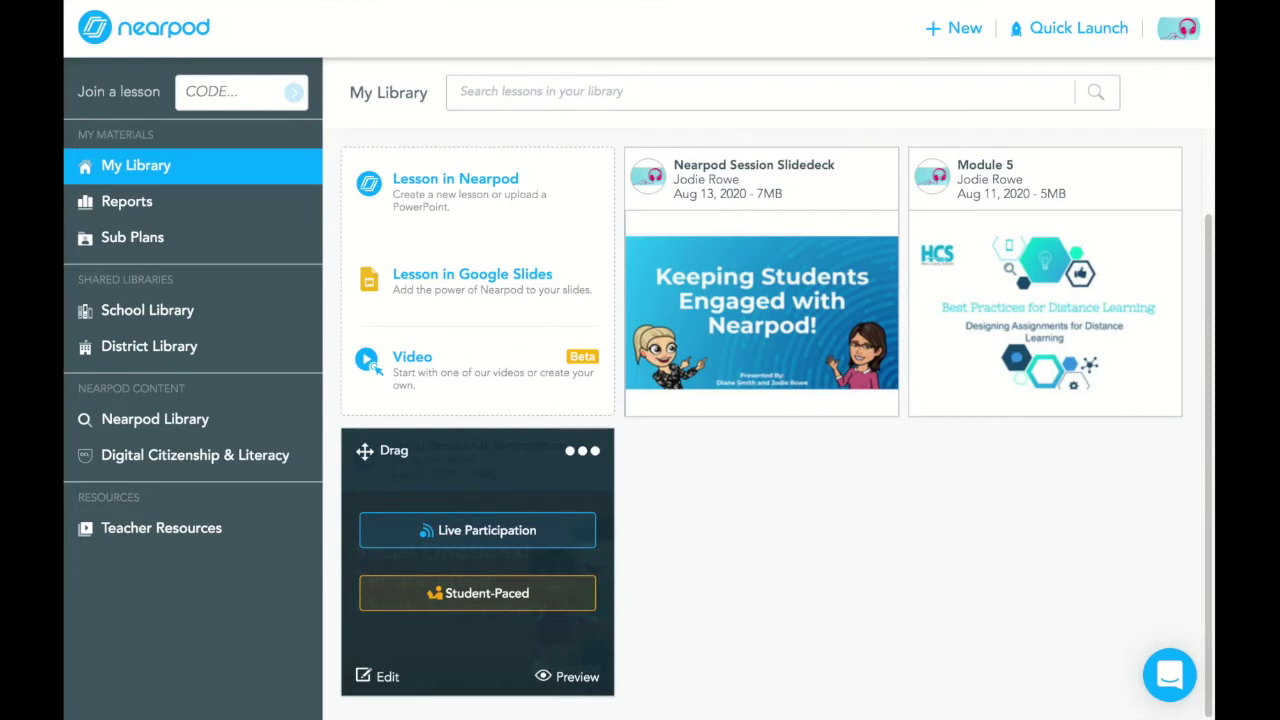
click(524, 596)
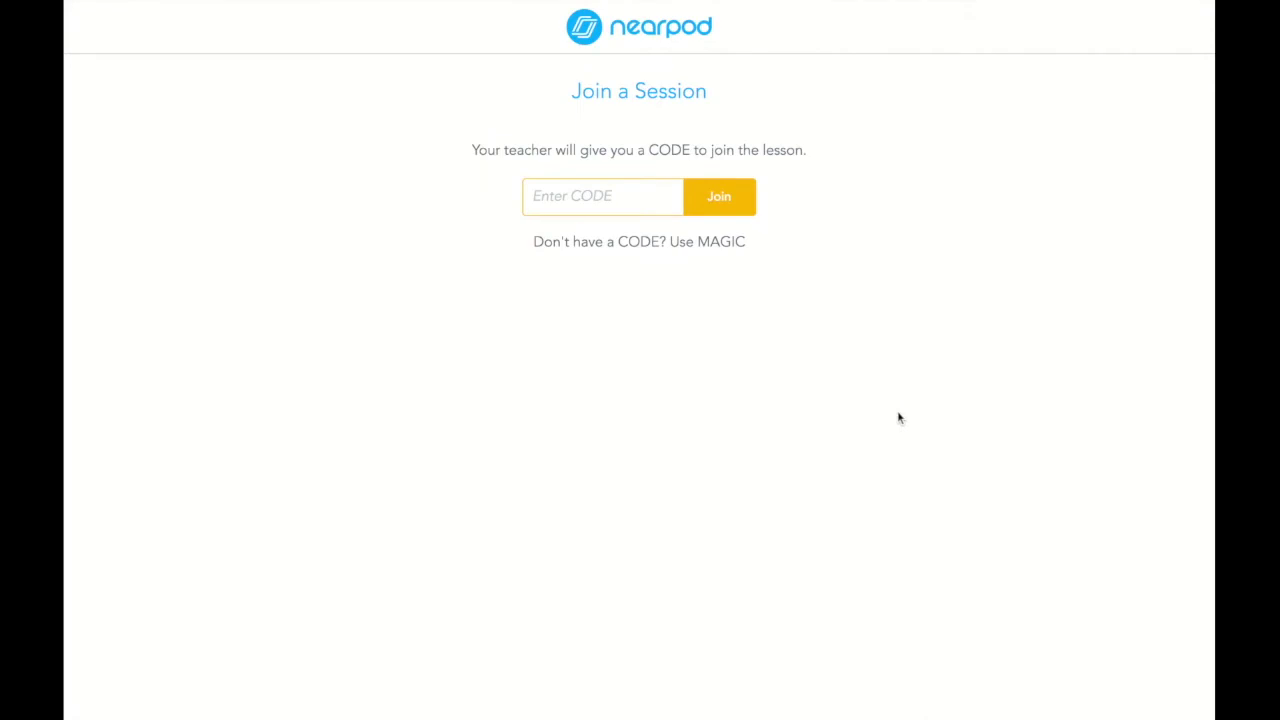
Step: Join the session as a student with the lesson code, using "Student 1" as the name
click(628, 205)
text(N)
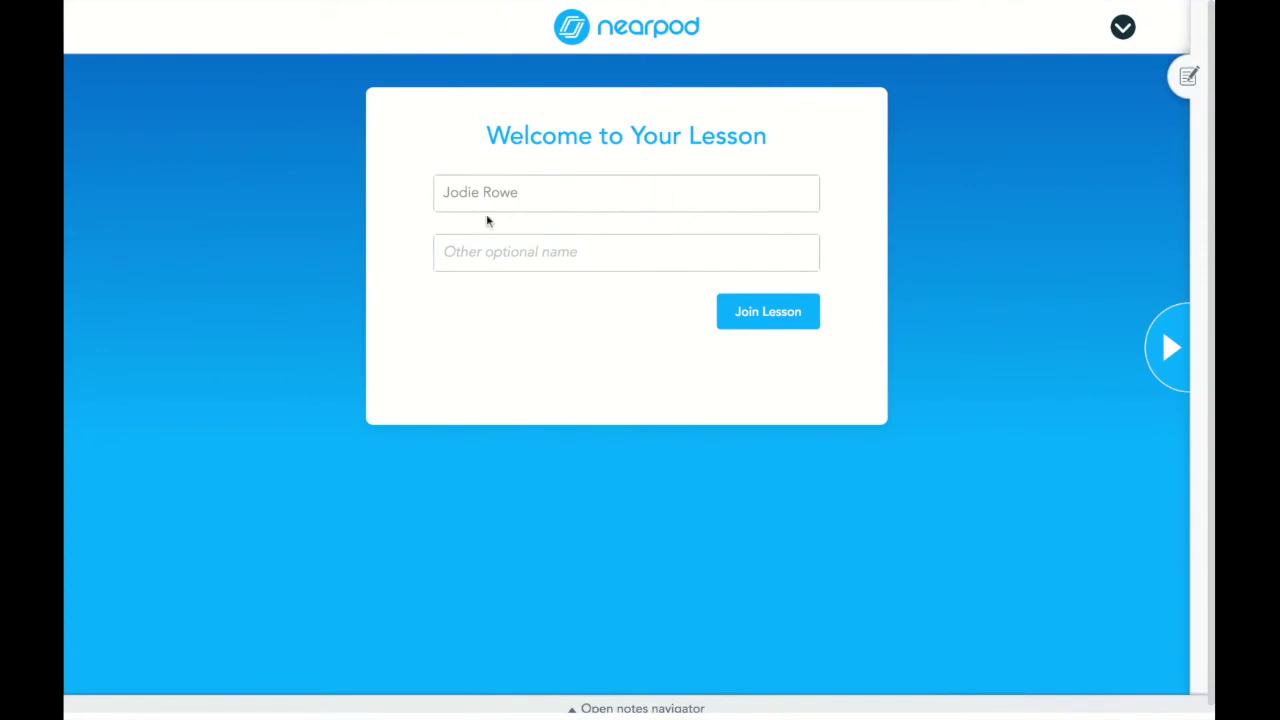
drag(521, 193, 443, 194)
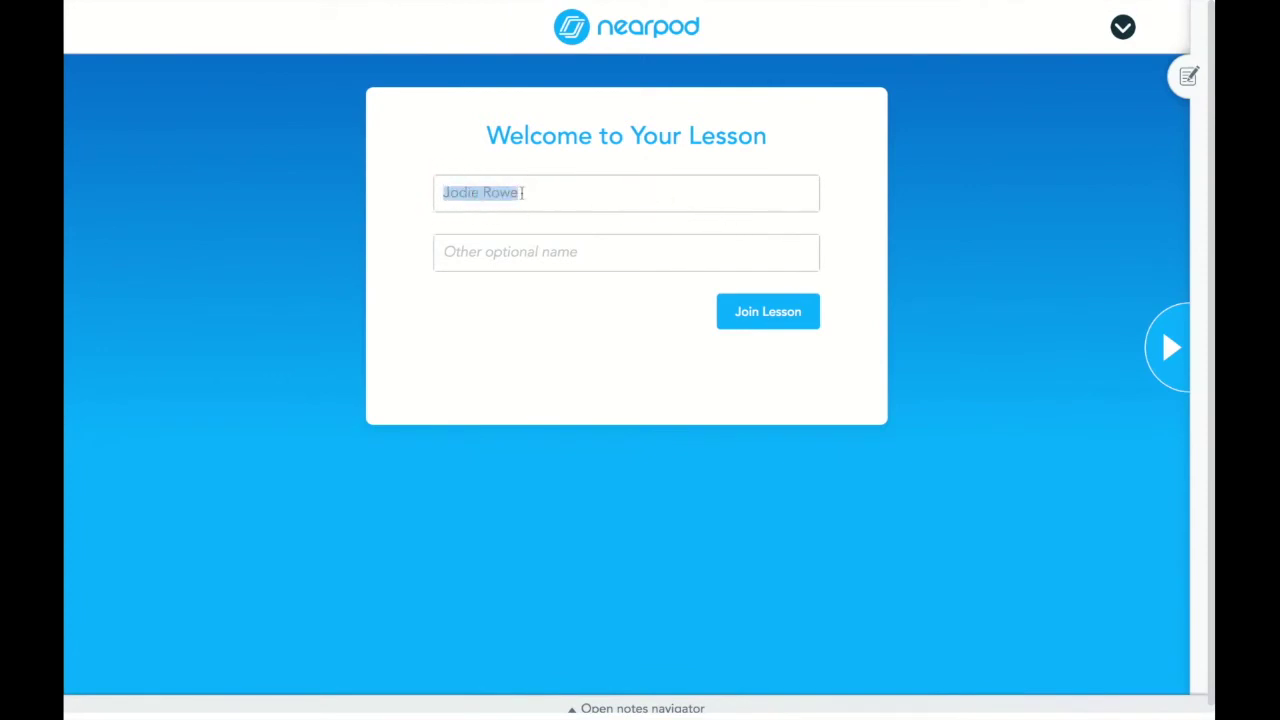
text(Student 1)
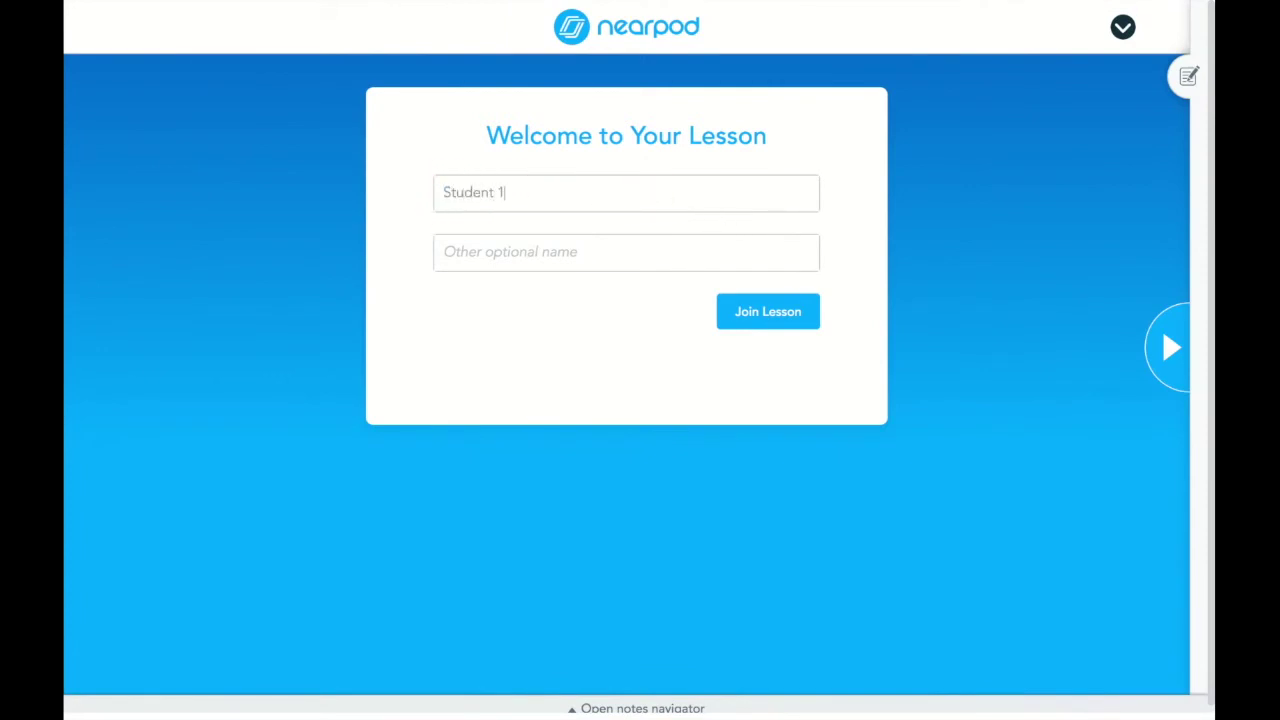
click(757, 321)
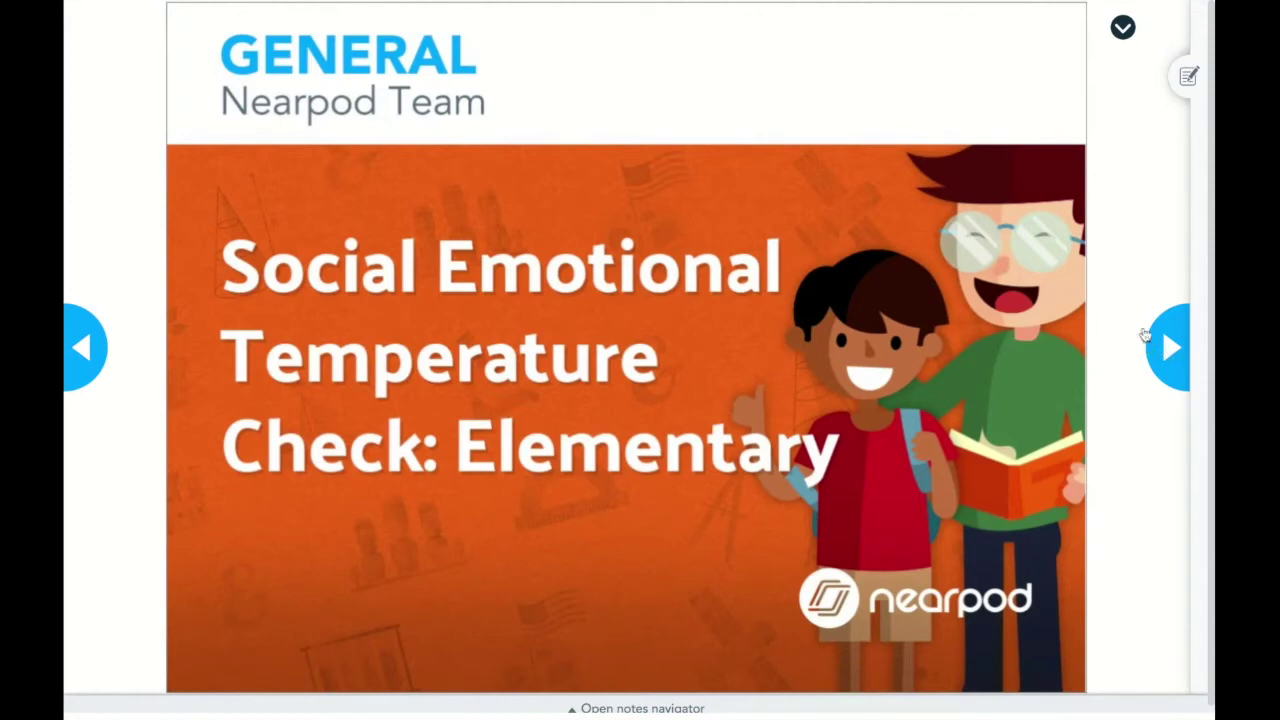
Step: Look at the options for saving notes, close them, and advance through the introductory slides to the feelings drawing activity
click(1189, 80)
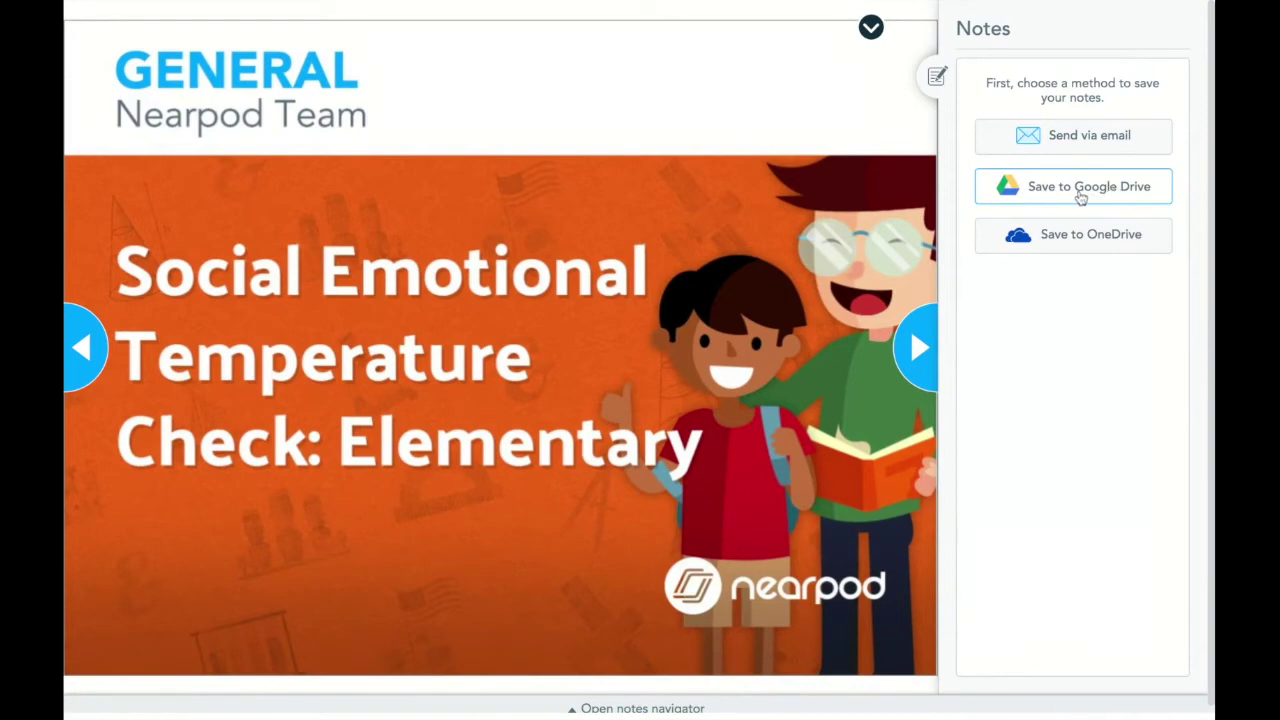
click(937, 78)
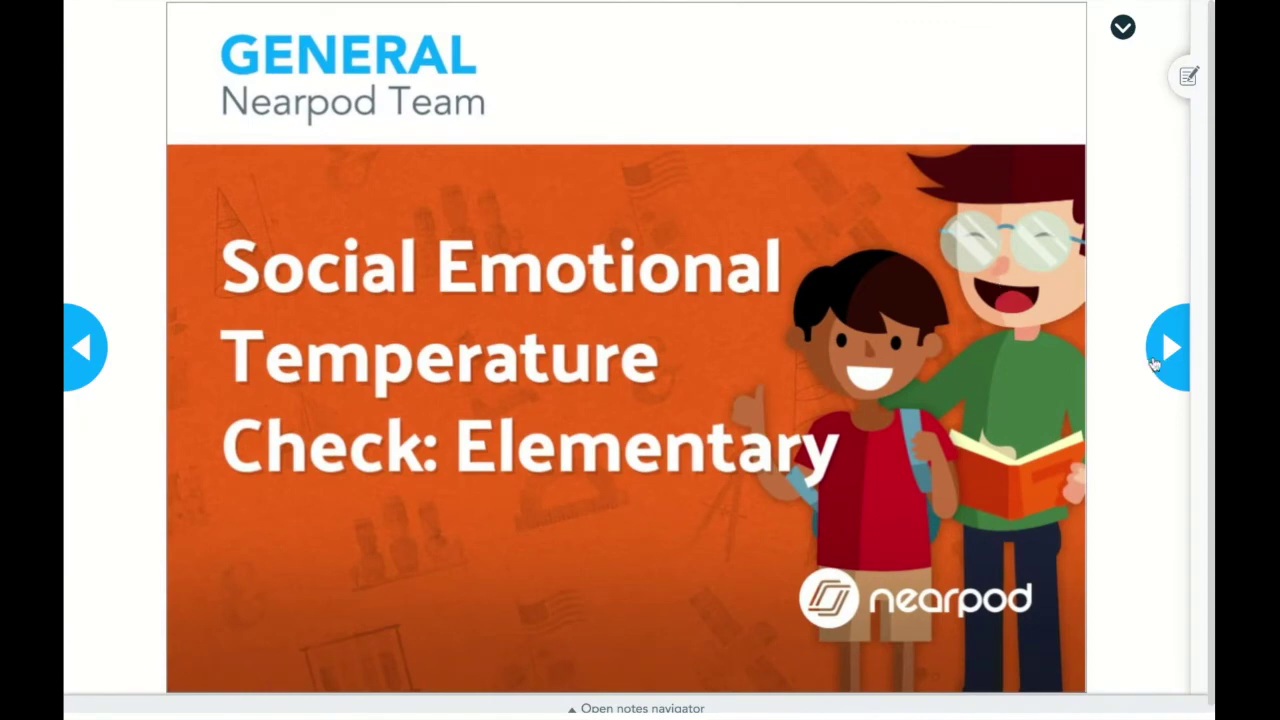
click(1157, 362)
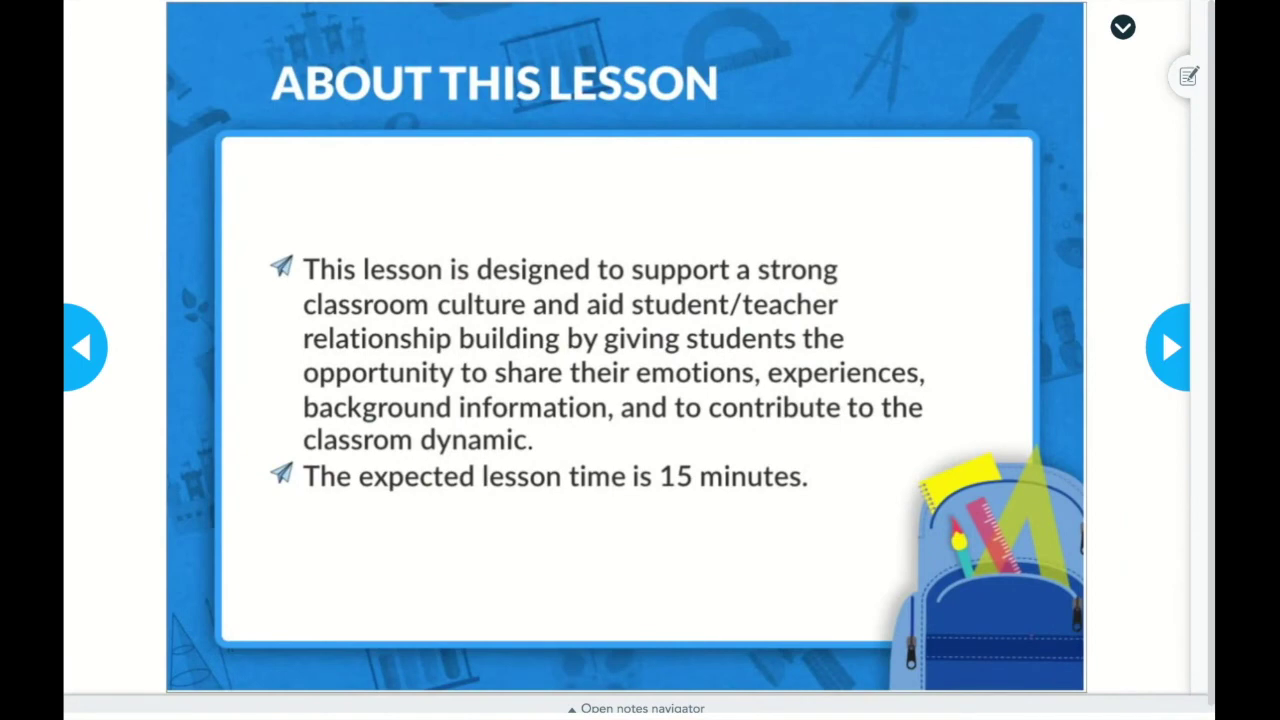
click(1157, 354)
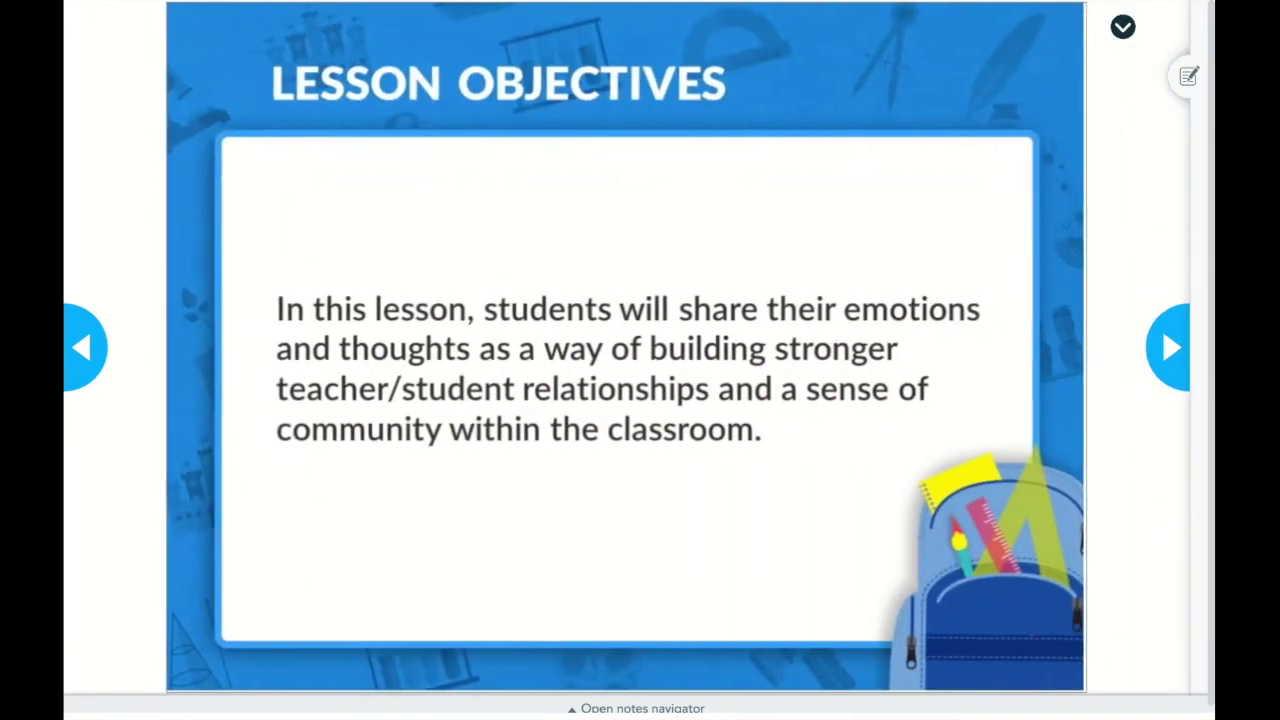
click(1158, 349)
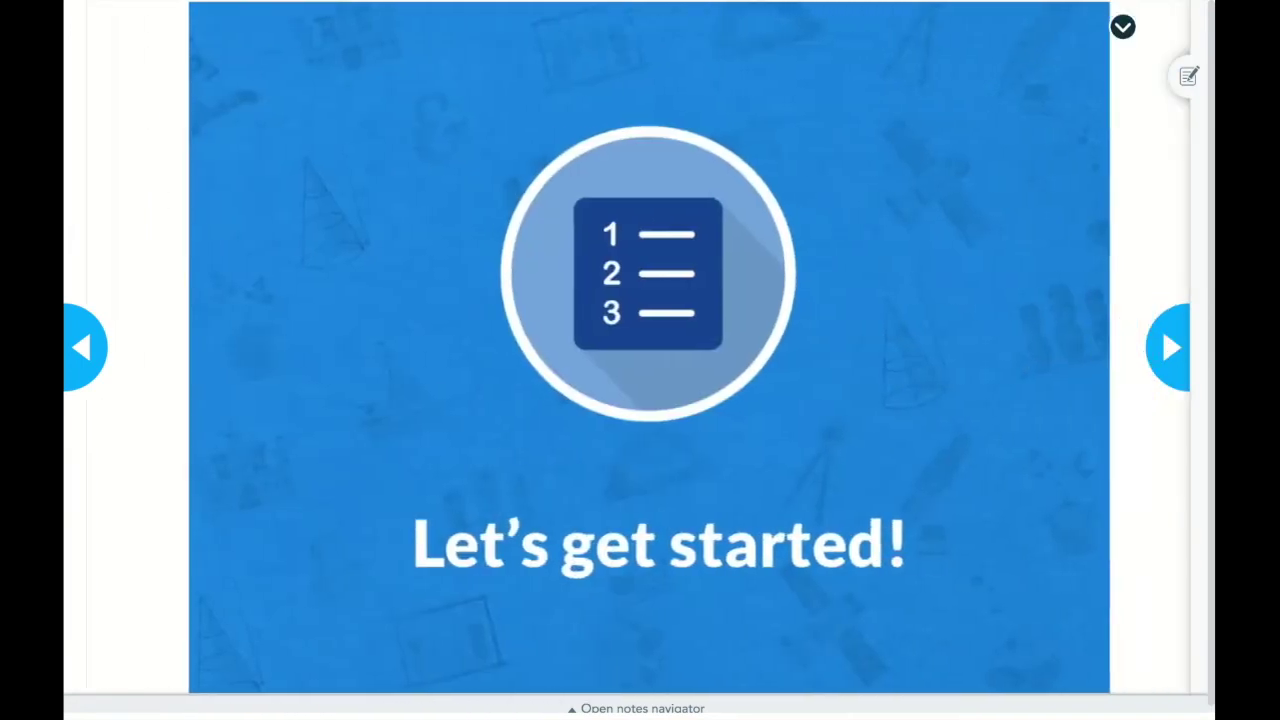
click(1160, 350)
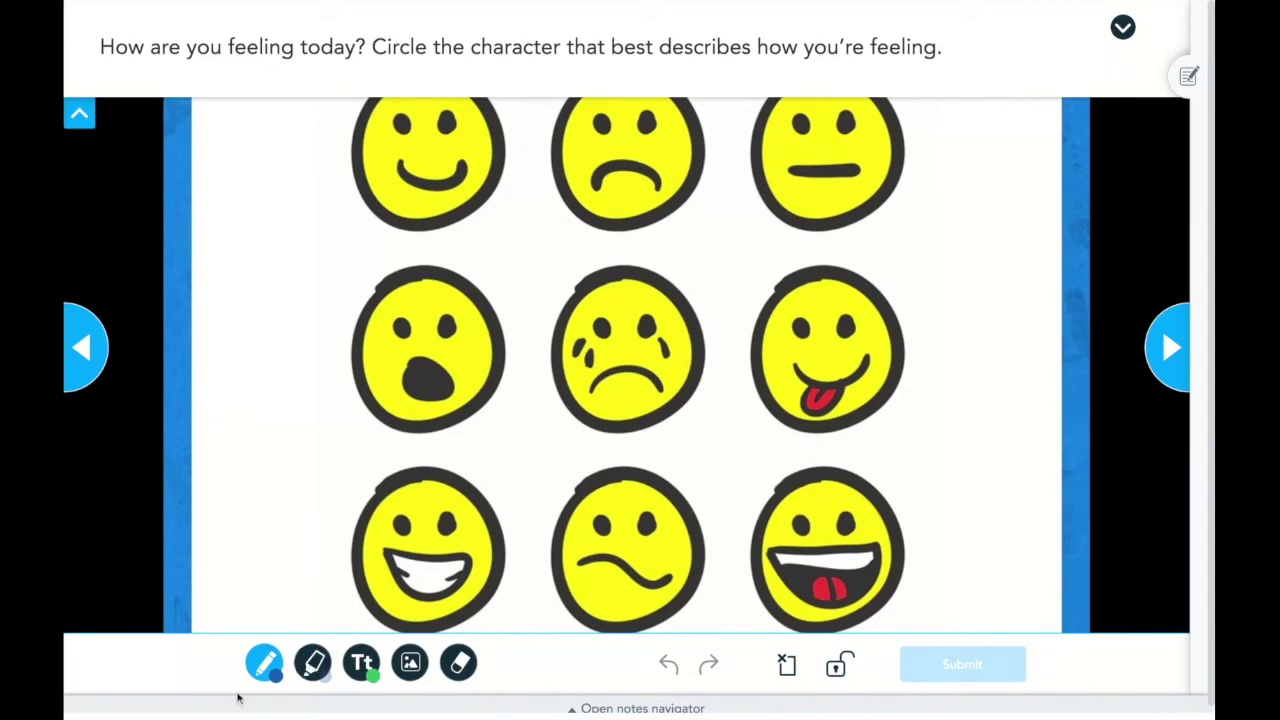
Step: Circle the smiling face in the first row with a green pen and submit the drawing
click(264, 663)
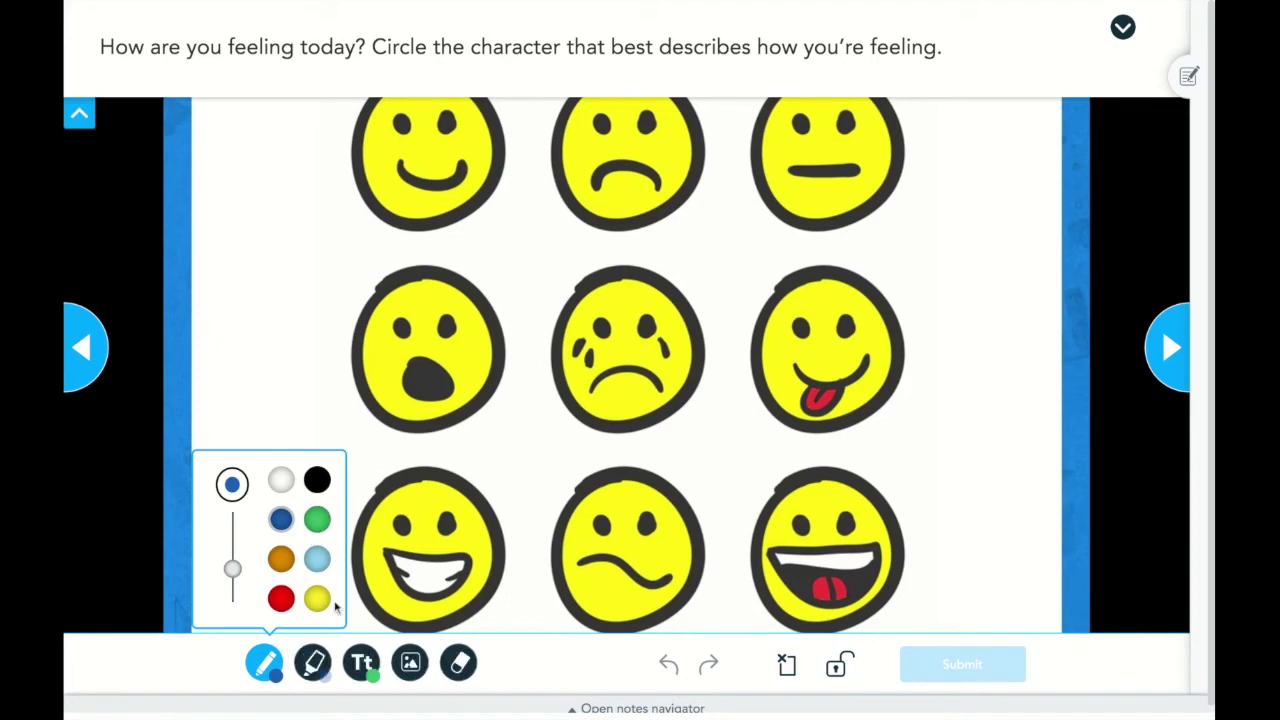
click(318, 518)
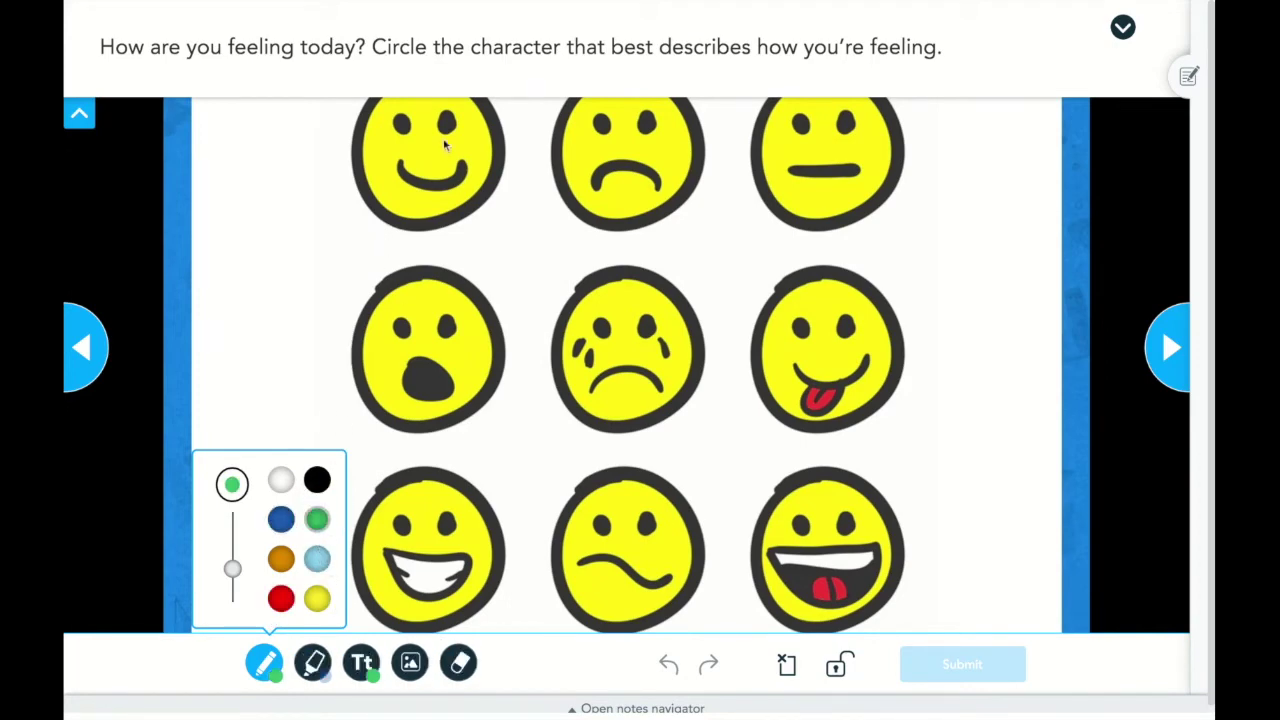
mouse_move(398, 244)
mouse_down()
mouse_move(523, 94)
mouse_move(326, 191)
mouse_move(412, 222)
mouse_up()
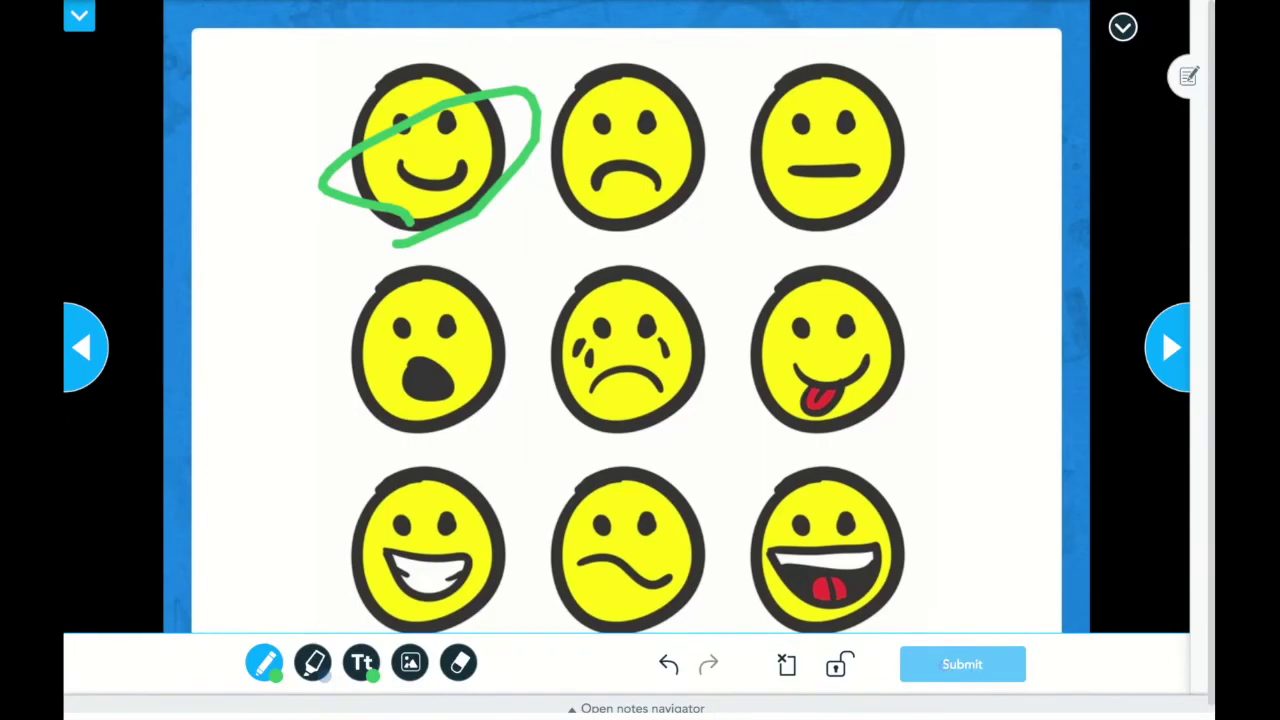
click(960, 664)
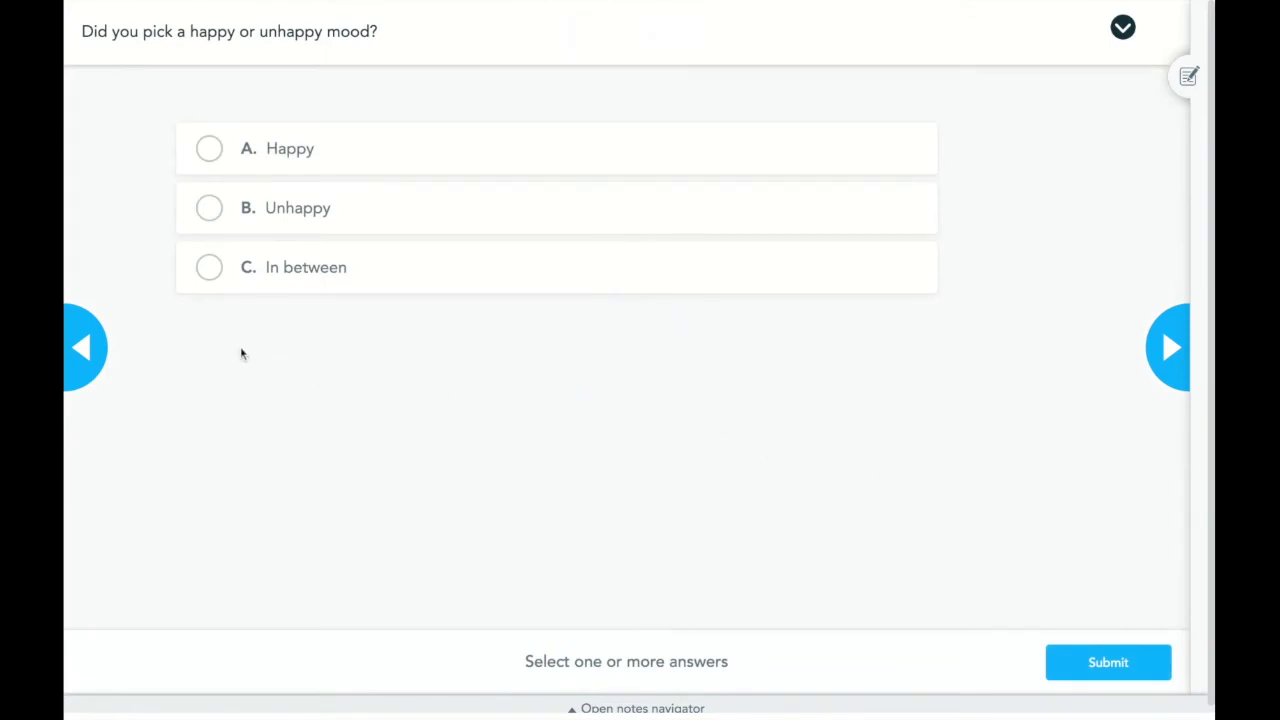
Step: Answer the mood poll with "Happy" and submit it
click(217, 154)
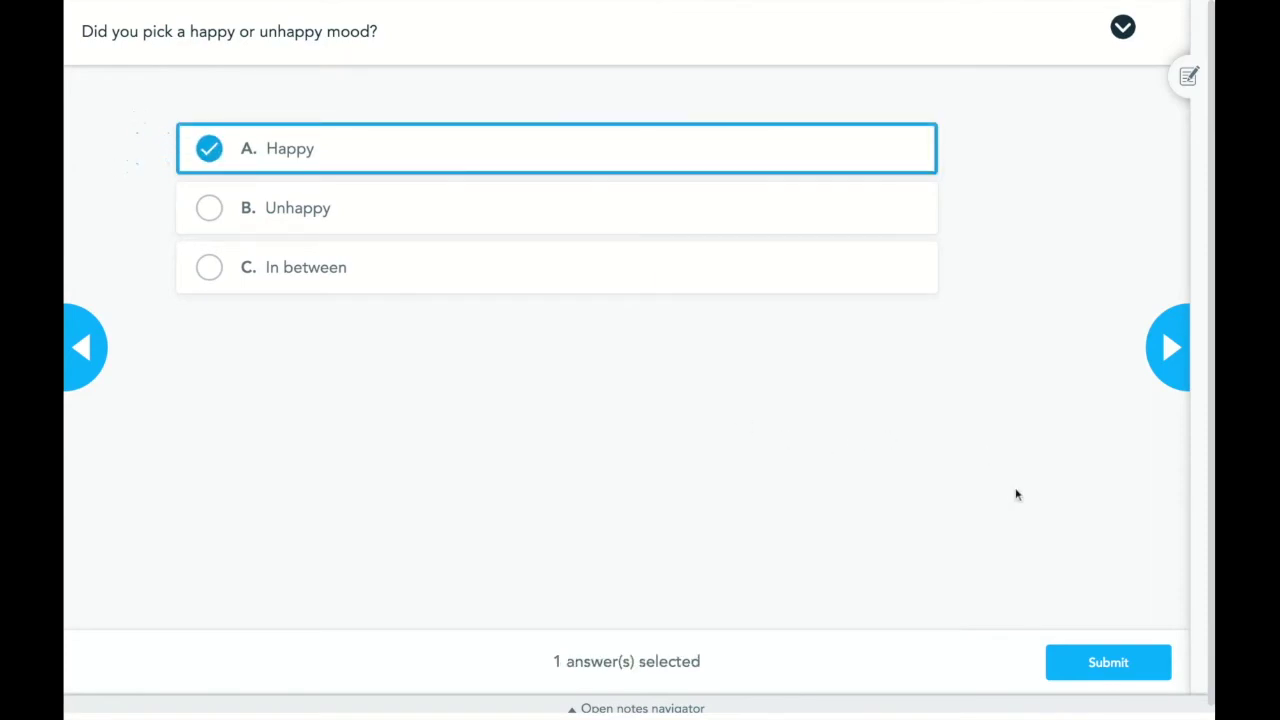
click(1105, 656)
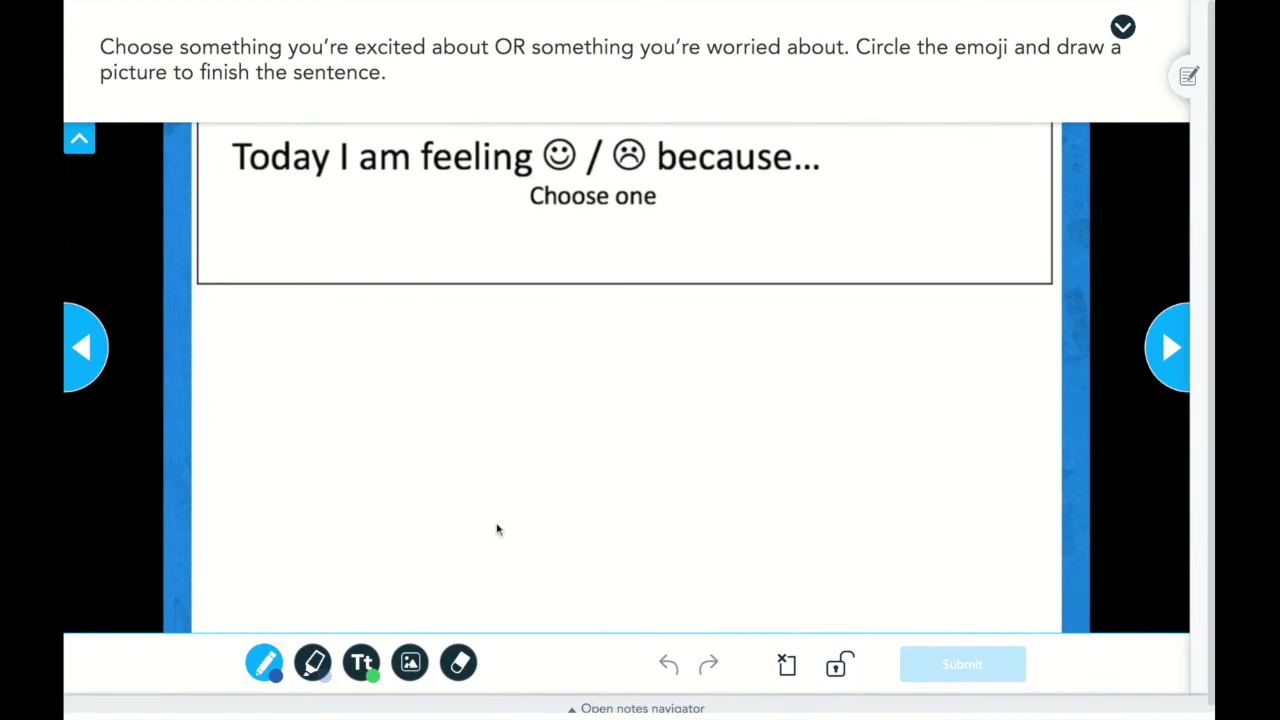
Step: Circle the happy emoji in green, handwrite "dinner" below the sentence, and submit the drawing
click(276, 665)
click(316, 519)
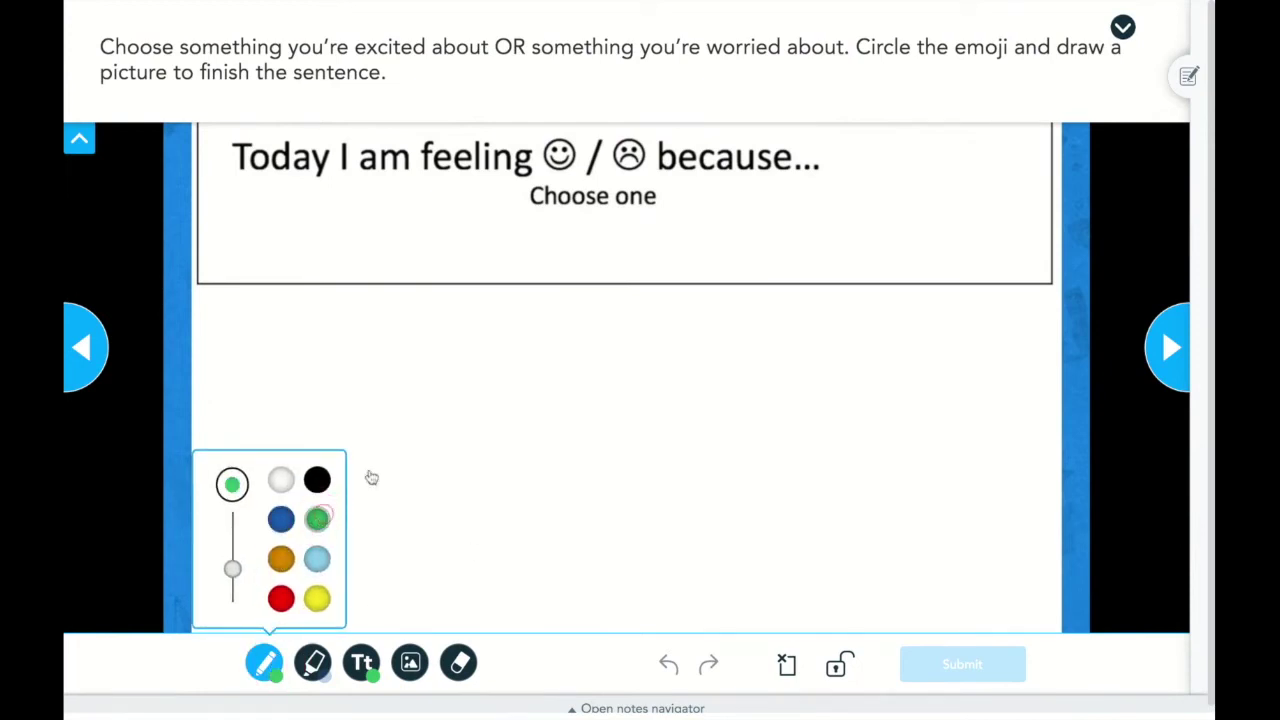
mouse_move(553, 155)
mouse_down()
mouse_move(551, 177)
mouse_move(543, 131)
mouse_move(537, 194)
mouse_move(585, 160)
mouse_up()
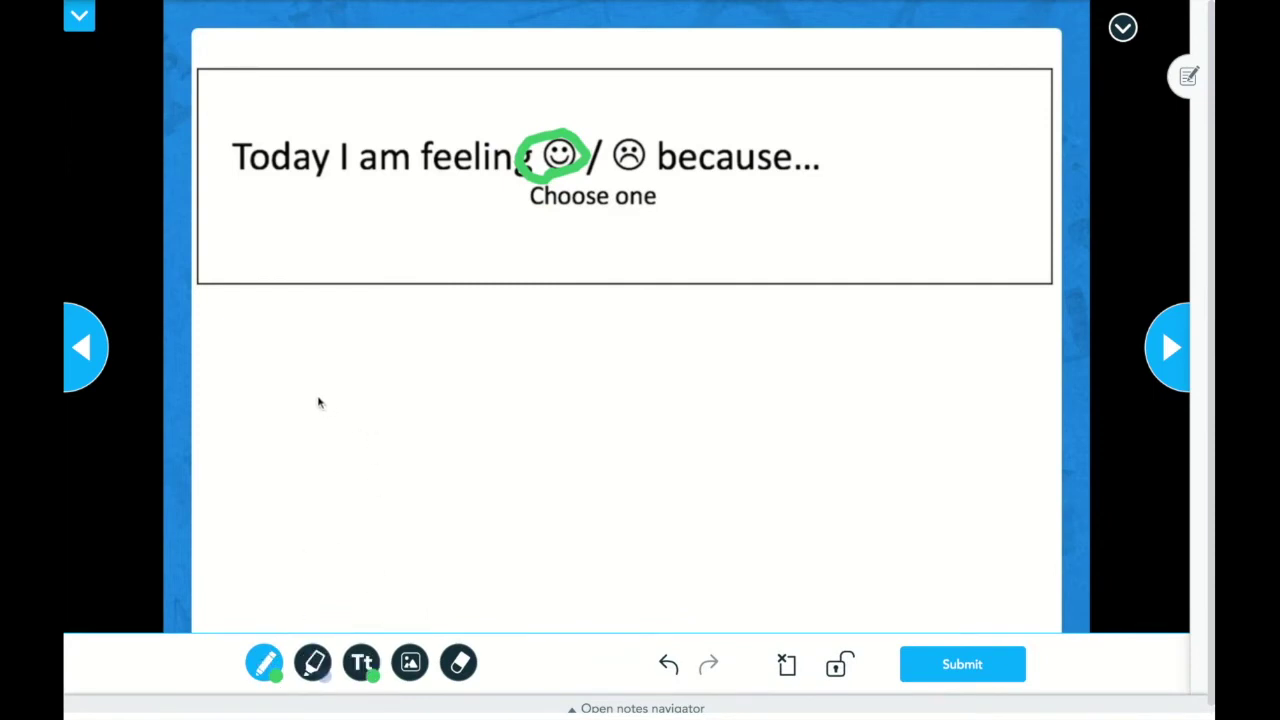
mouse_move(313, 386)
mouse_down()
mouse_move(340, 314)
mouse_move(340, 406)
mouse_move(436, 406)
mouse_up()
mouse_move(463, 366)
mouse_down()
mouse_move(503, 403)
mouse_move(588, 404)
mouse_up()
mouse_move(602, 410)
mouse_down()
mouse_move(592, 365)
mouse_move(662, 368)
mouse_up()
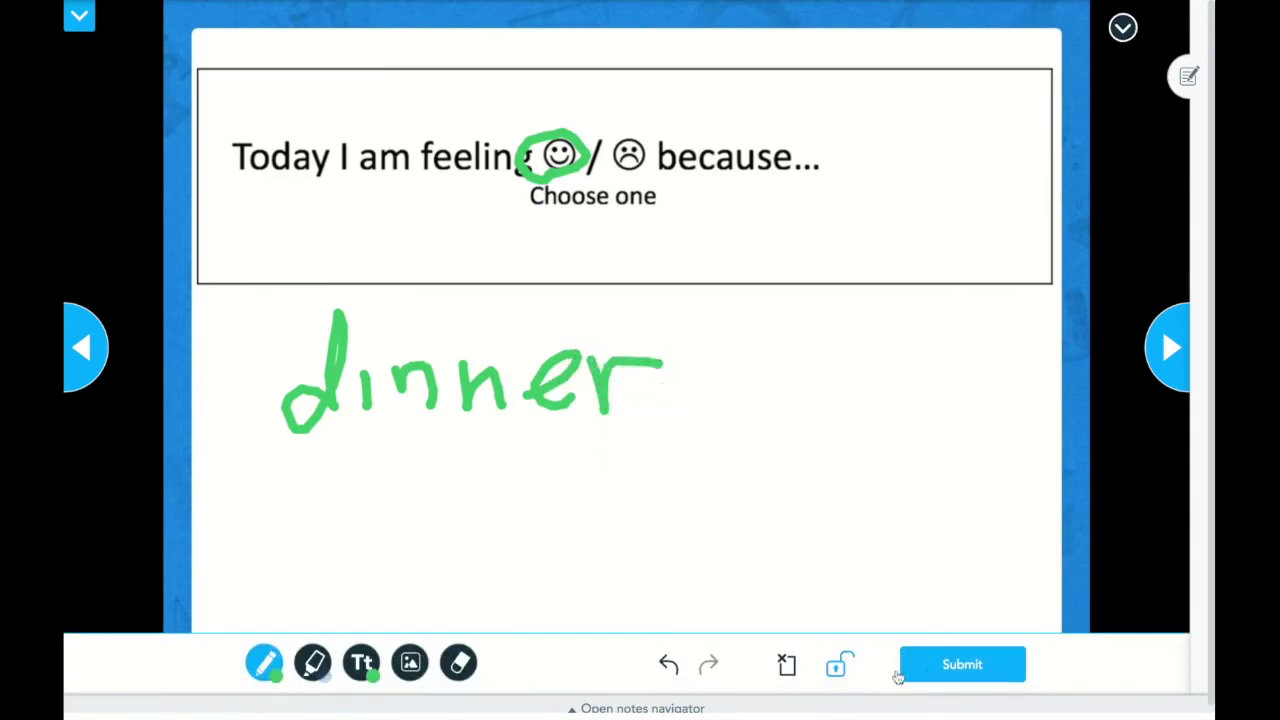
click(938, 672)
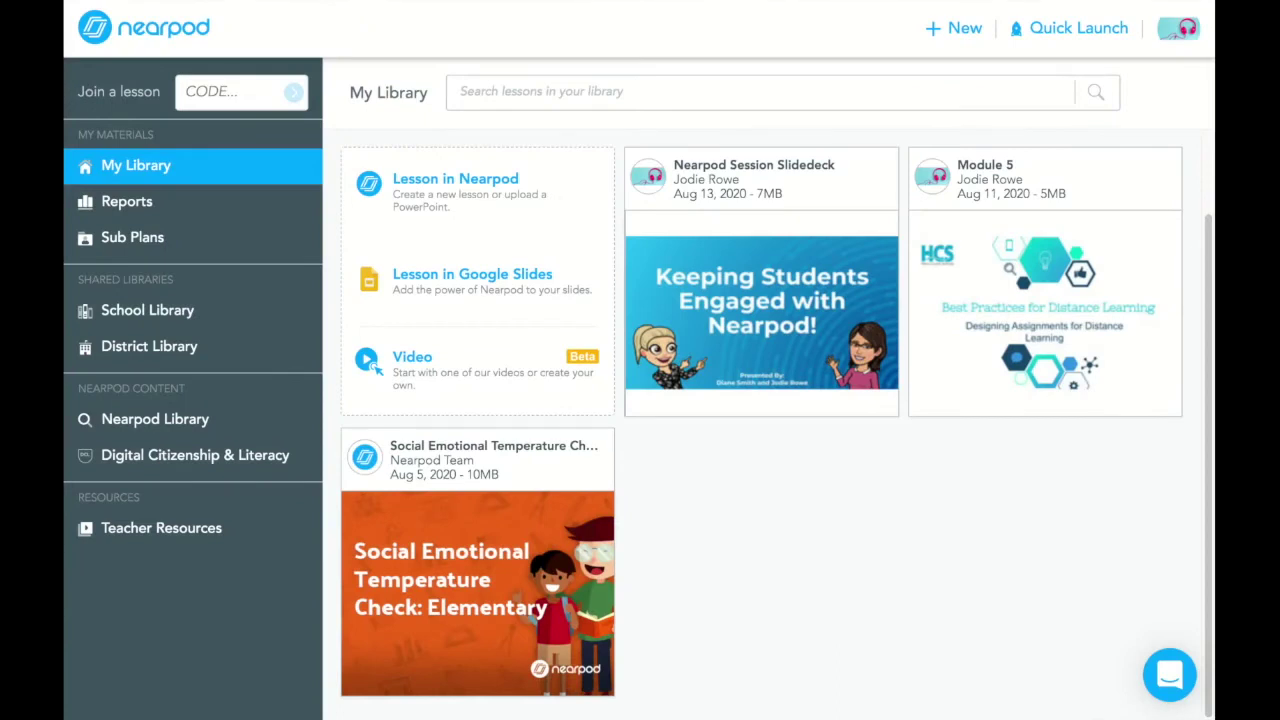
Step: From the teacher's library, open the progress view of the Social Emotional lesson's active student-paced session launched on Aug 13
mouse_move(508, 614)
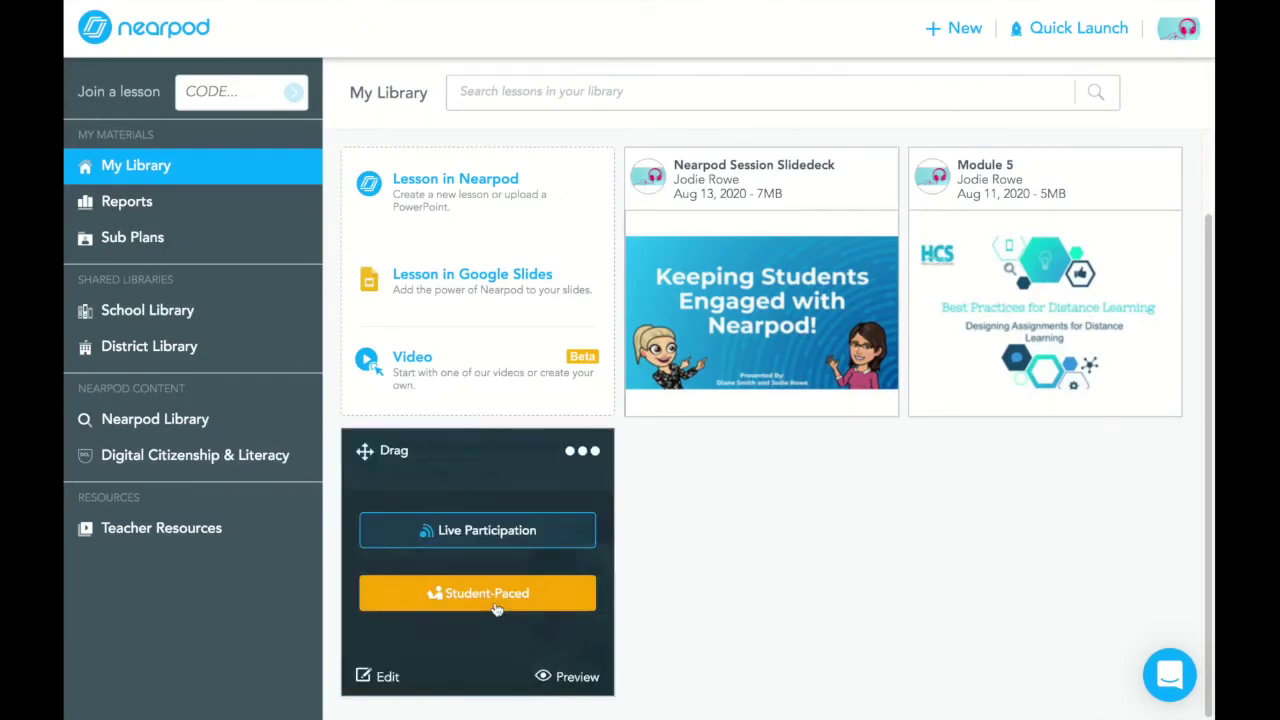
click(497, 605)
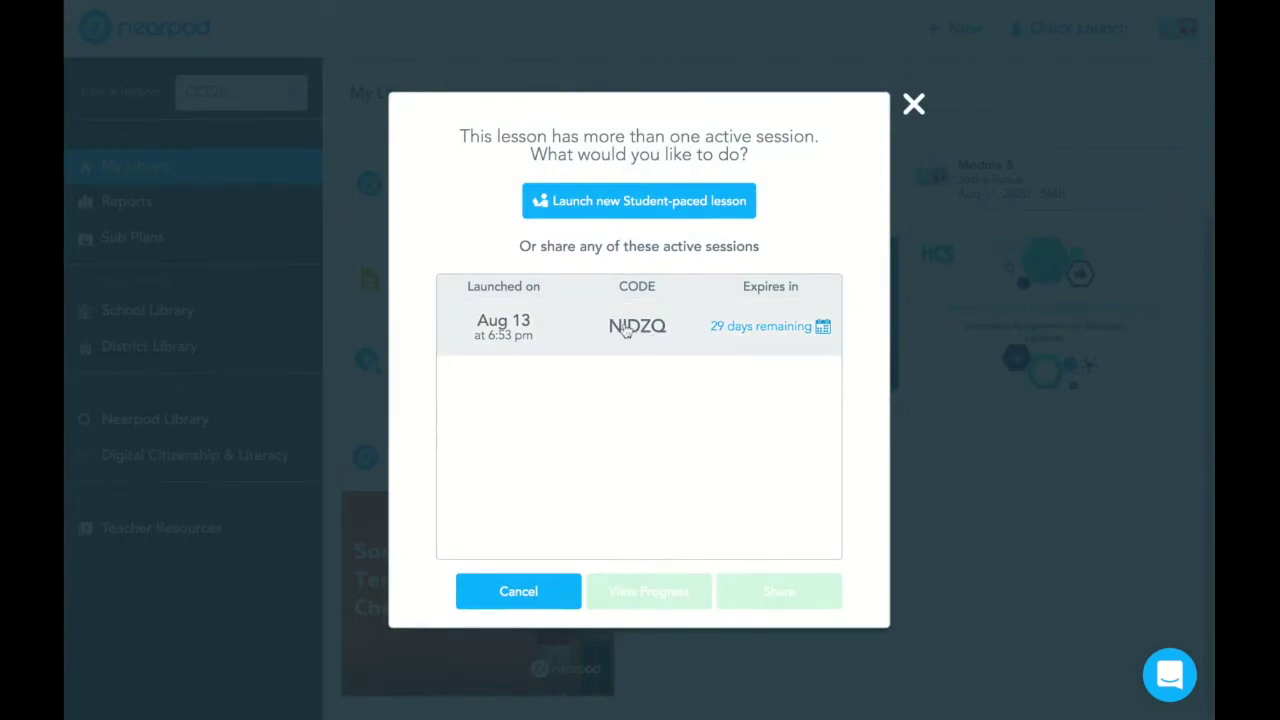
click(625, 331)
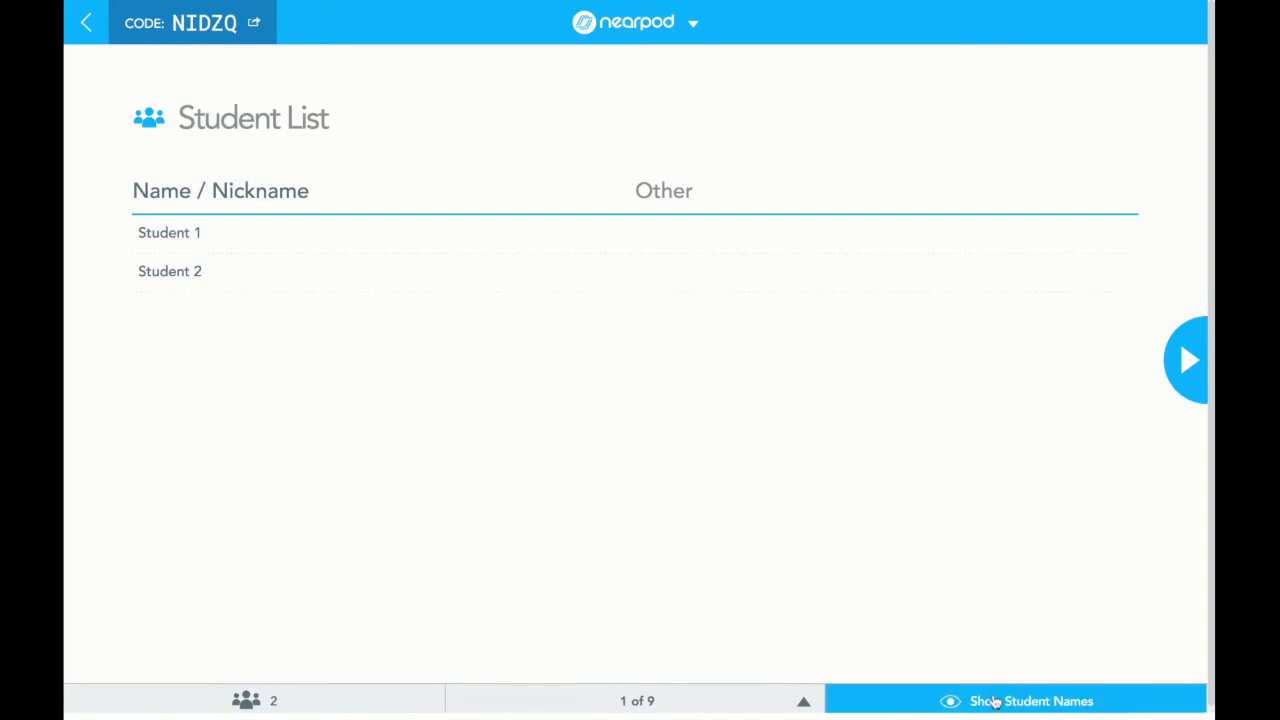
Step: Try the student name visibility on the student list, go to the "How are you feeling today?" drawings, and show the student names
click(995, 702)
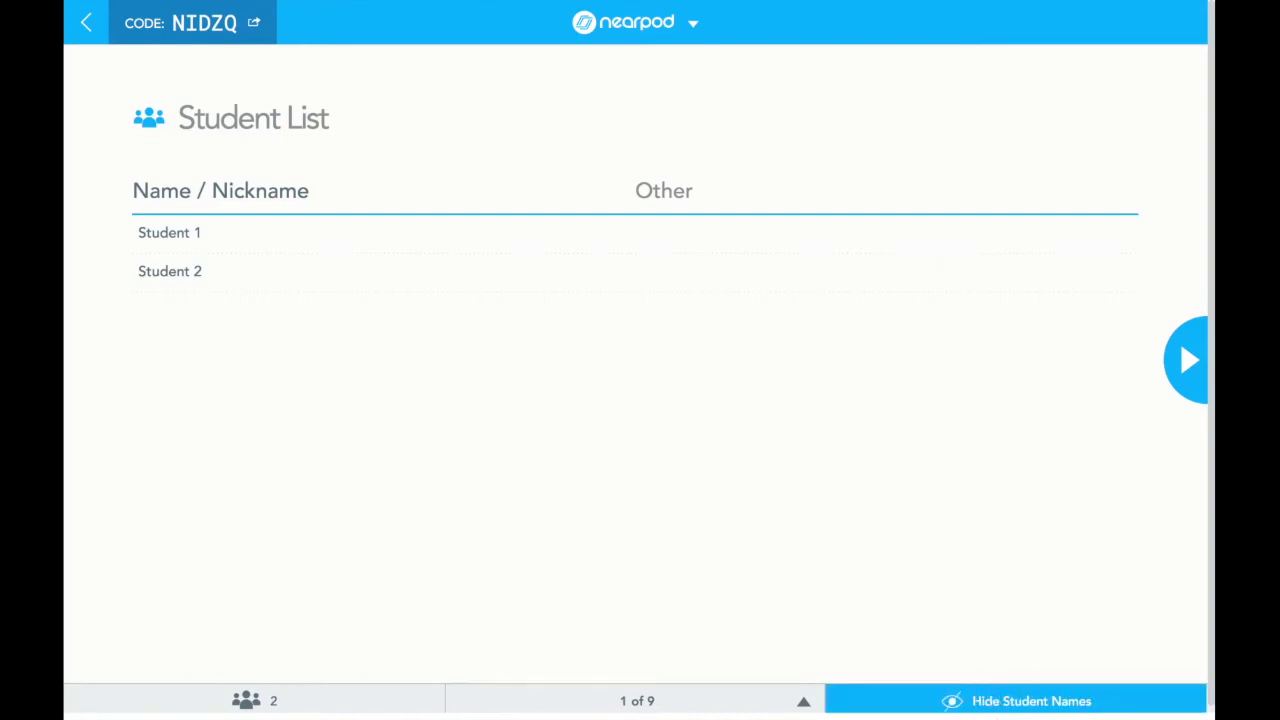
click(990, 701)
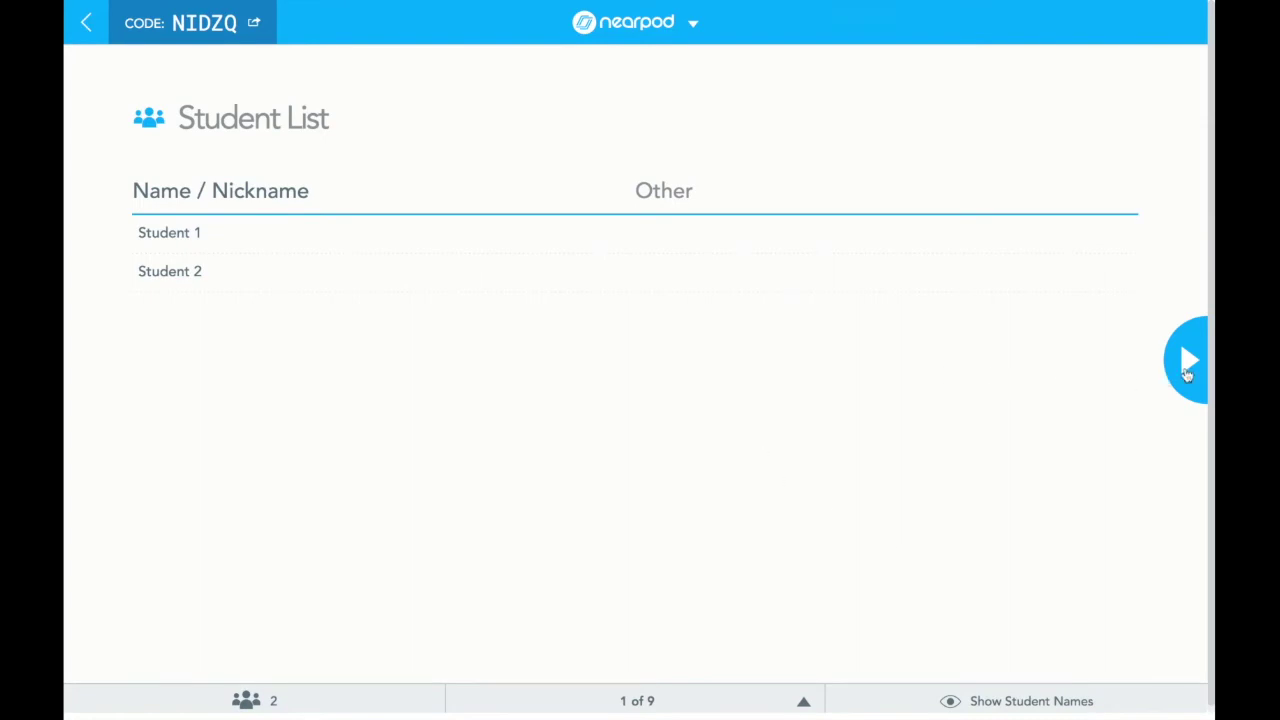
click(1187, 362)
click(1187, 362)
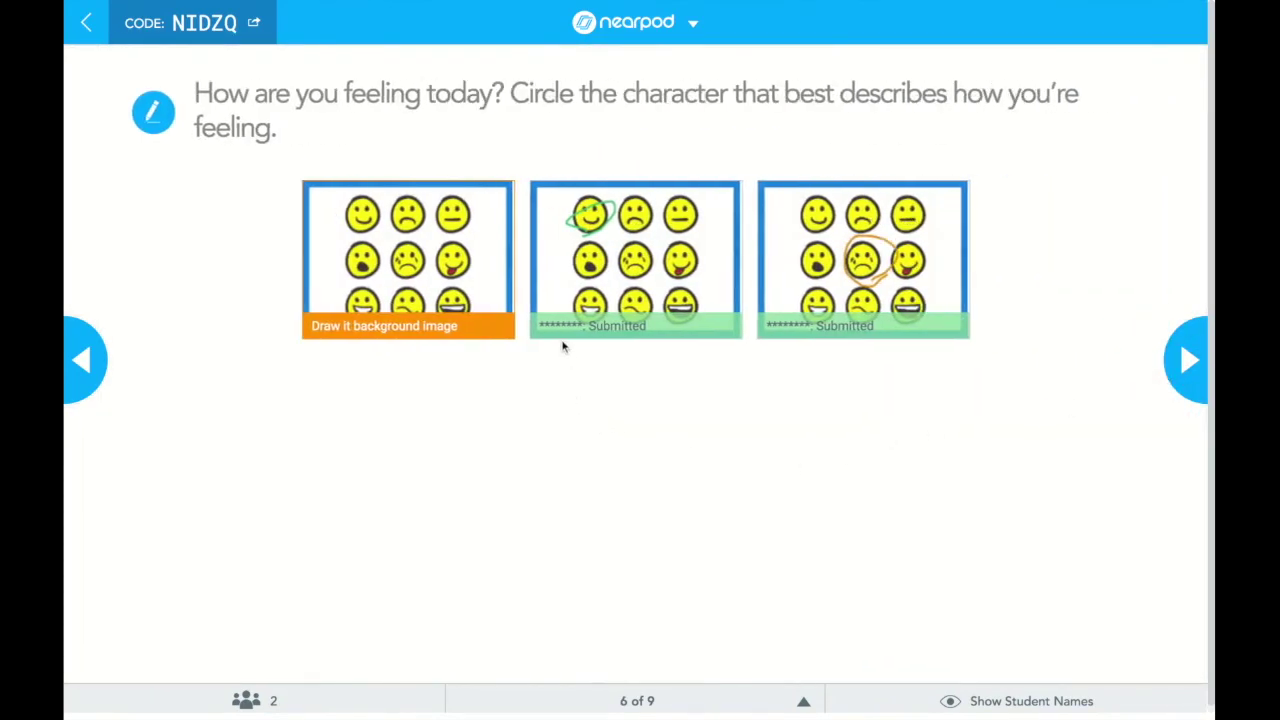
click(971, 700)
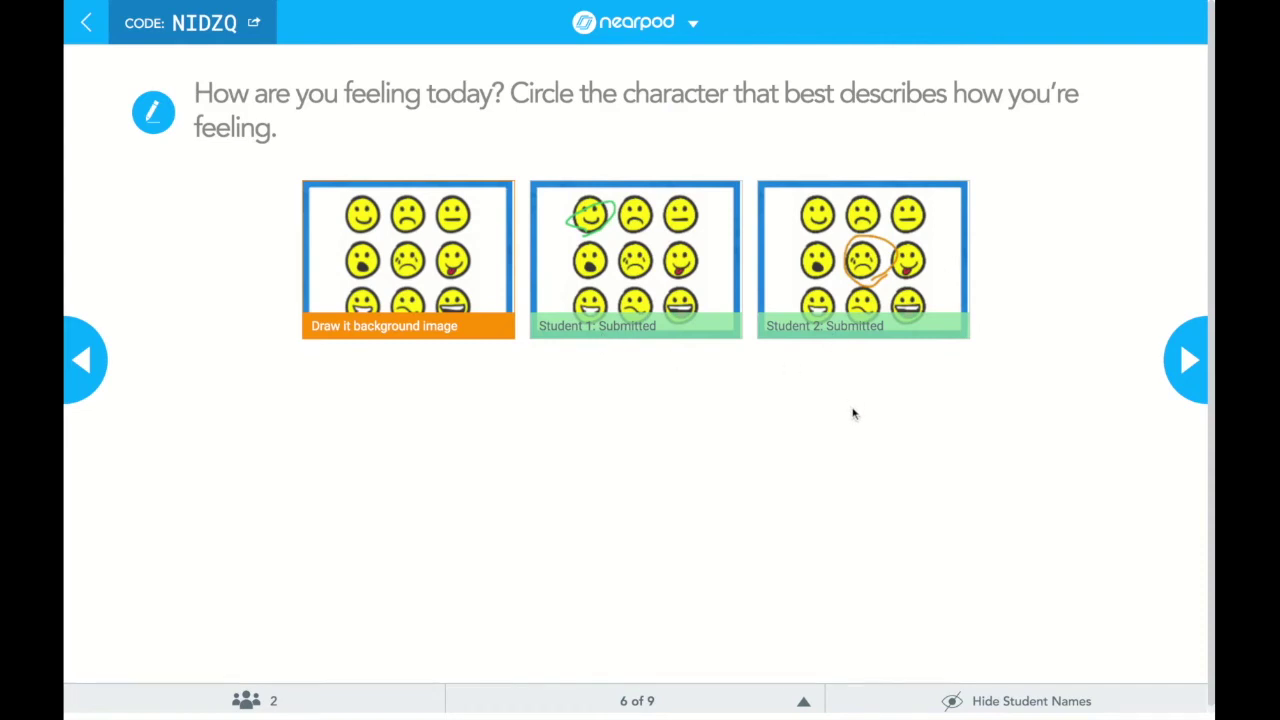
Step: Review the student responses to the mood poll and the sentence drawing, and leave the session after the closing slide
click(1183, 360)
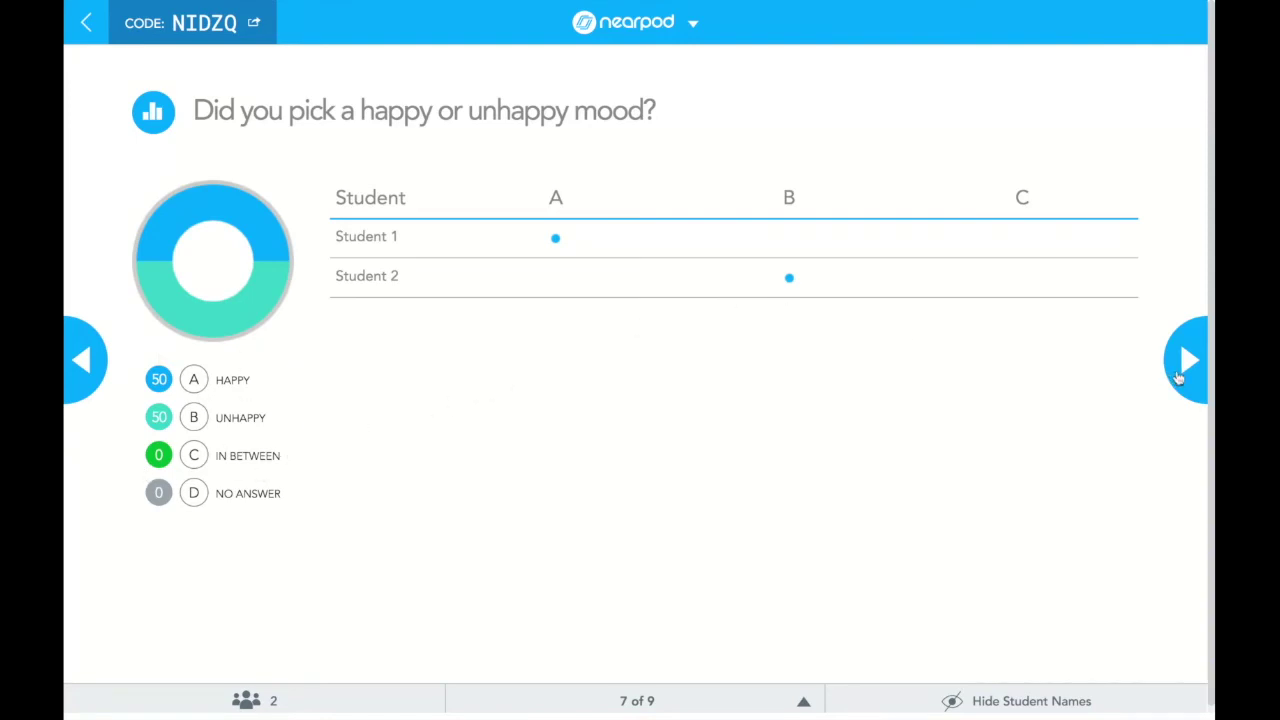
click(1185, 362)
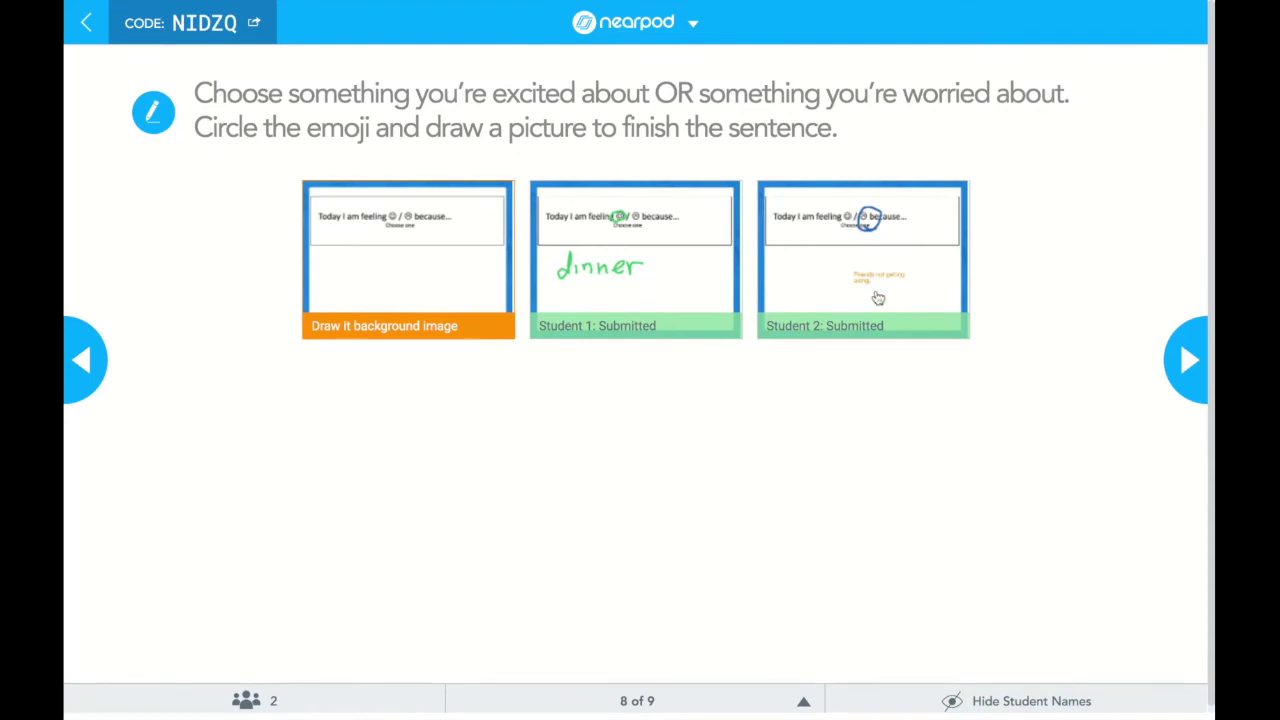
click(1187, 360)
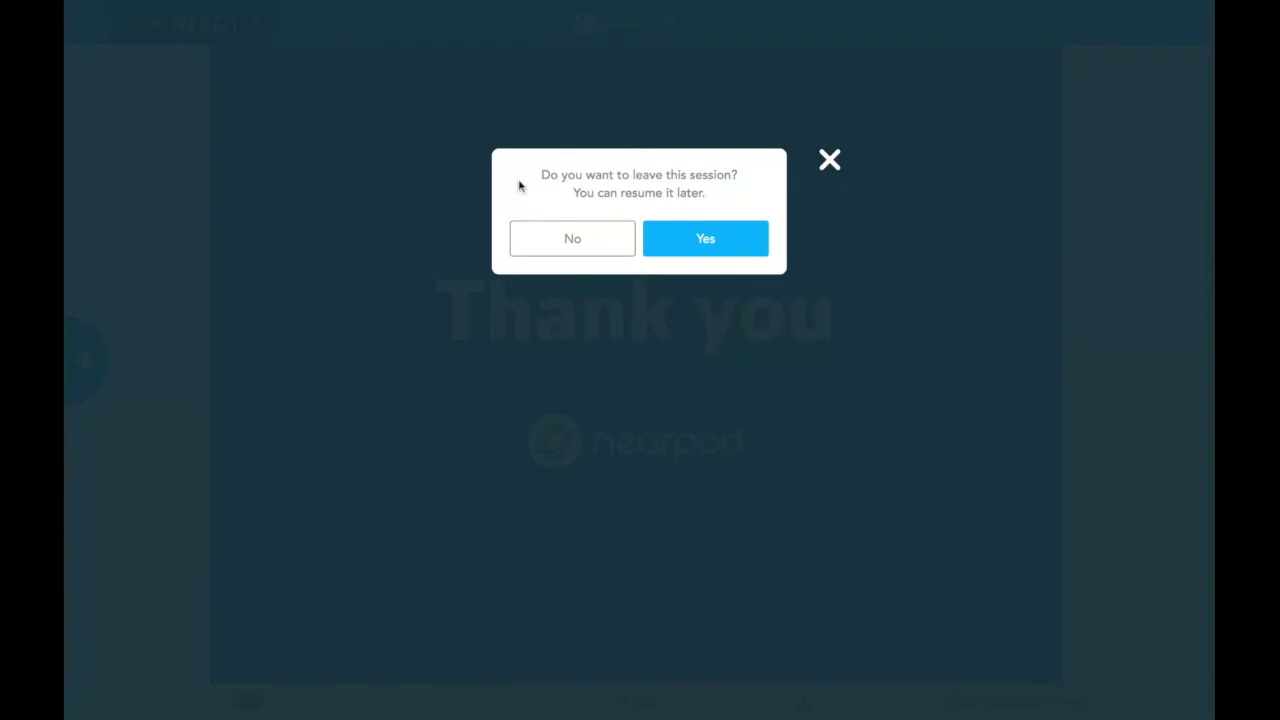
click(714, 237)
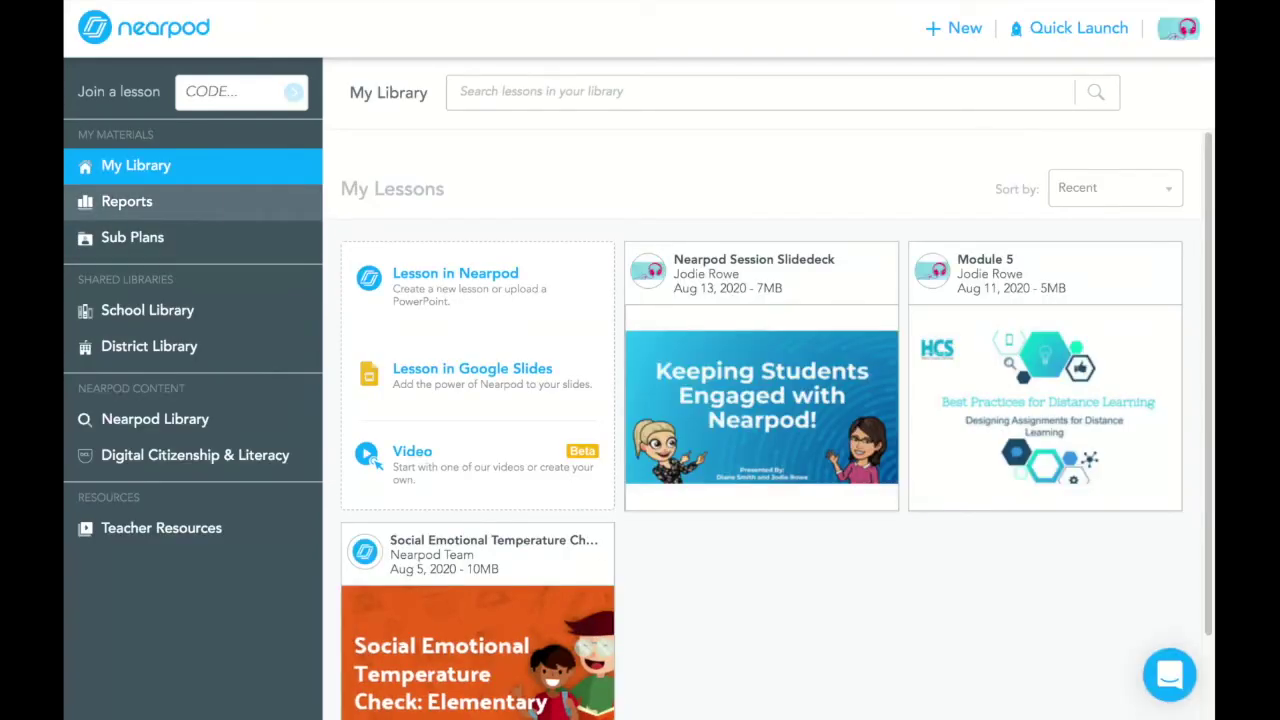
Step: Open the teacher account's lesson settings and review the advanced options, from Immersive Reader and Student Notes through Collaborate Board and required student submissions
mouse_move(463, 648)
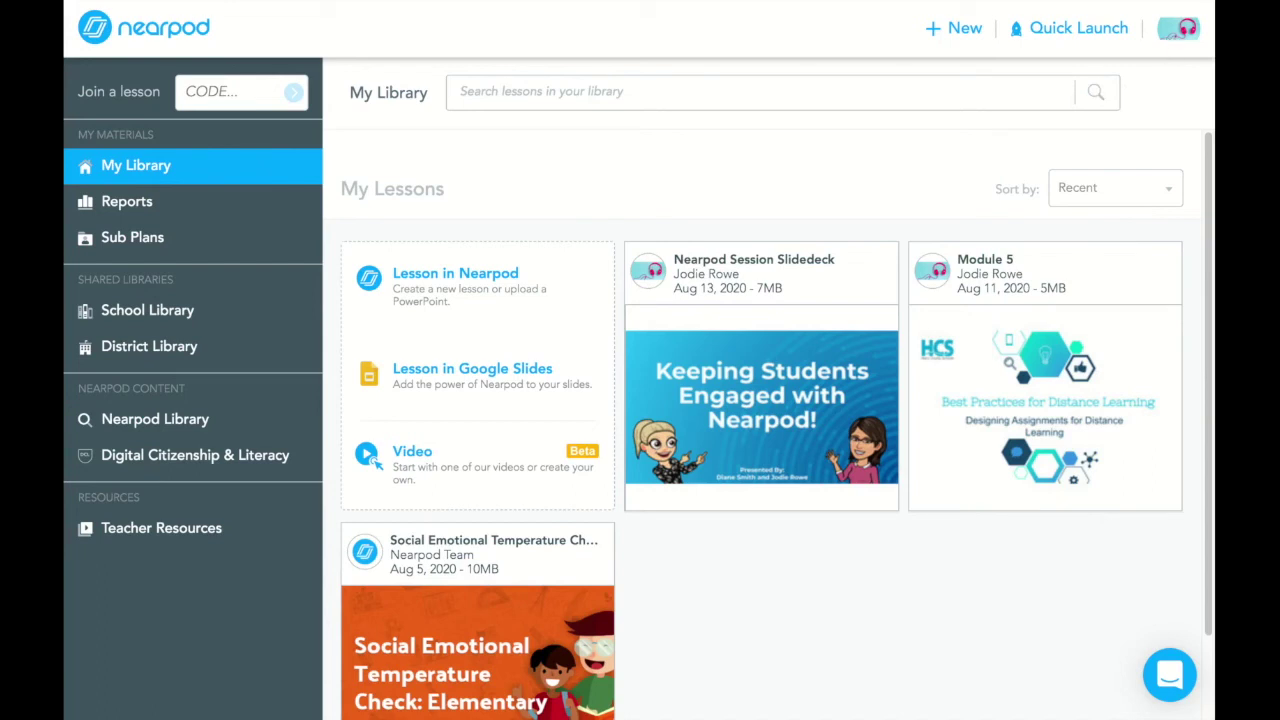
click(1178, 28)
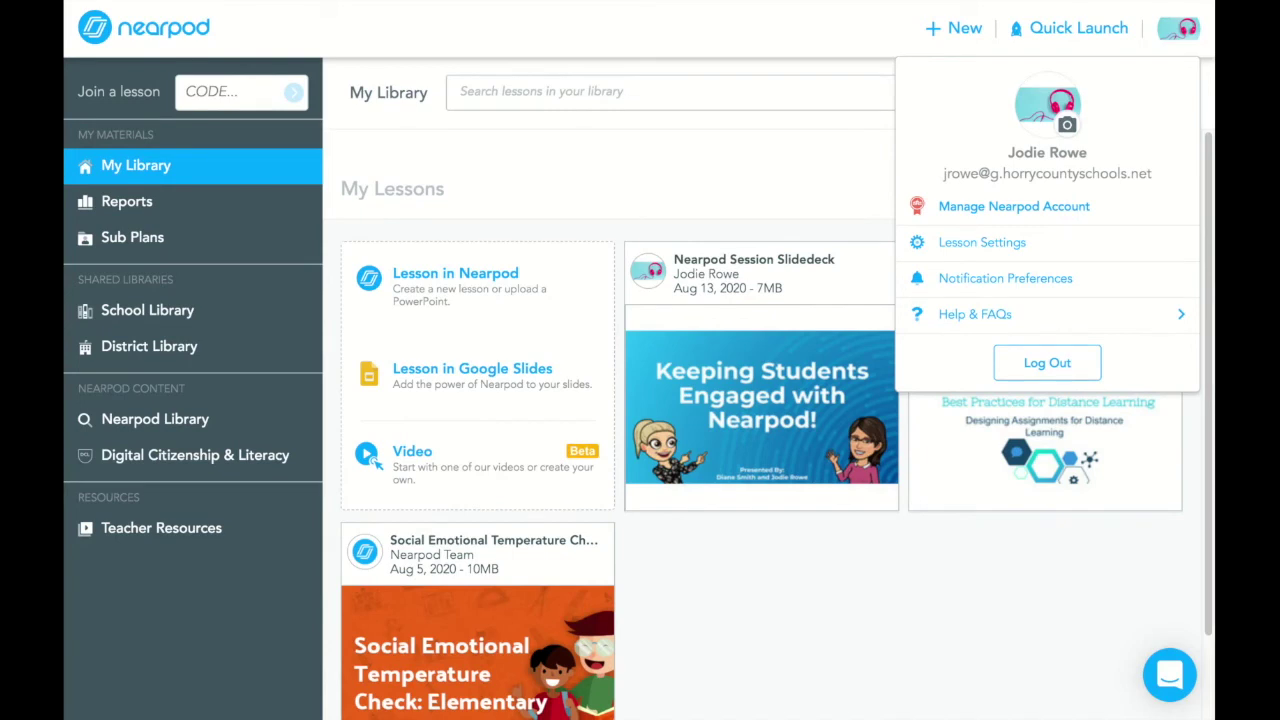
click(1024, 246)
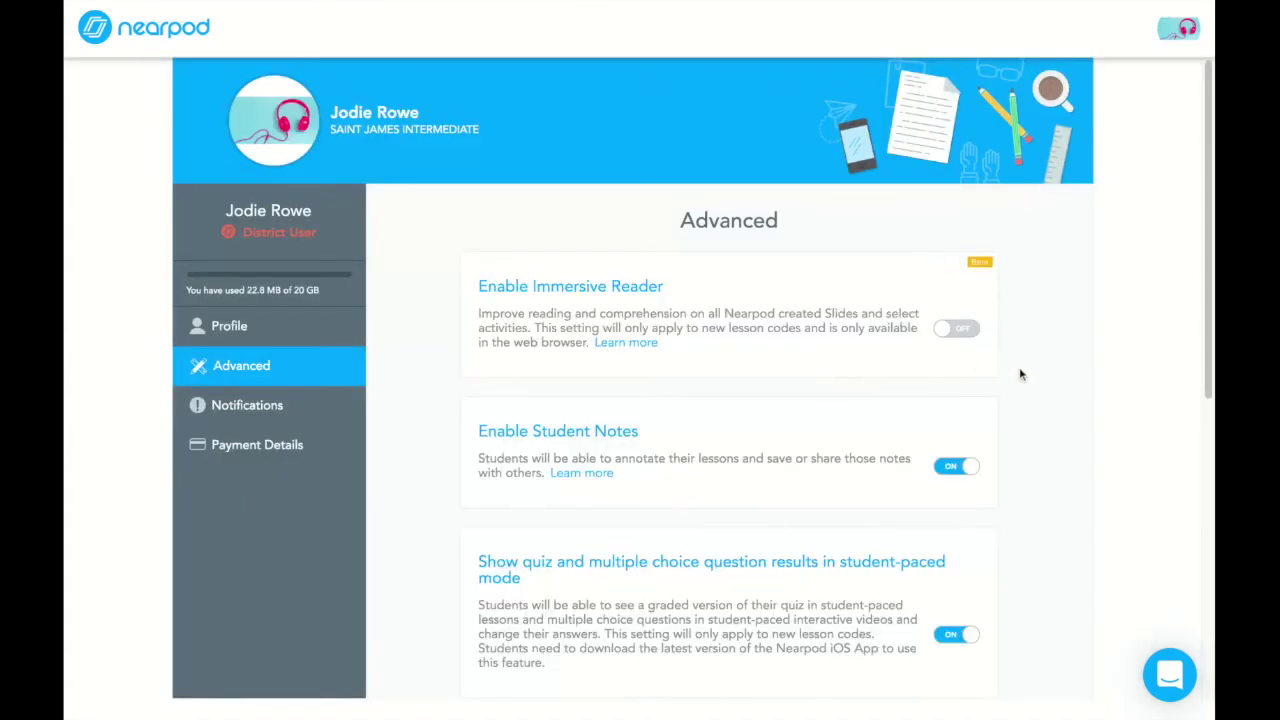
scroll(1043, 380, down, 2)
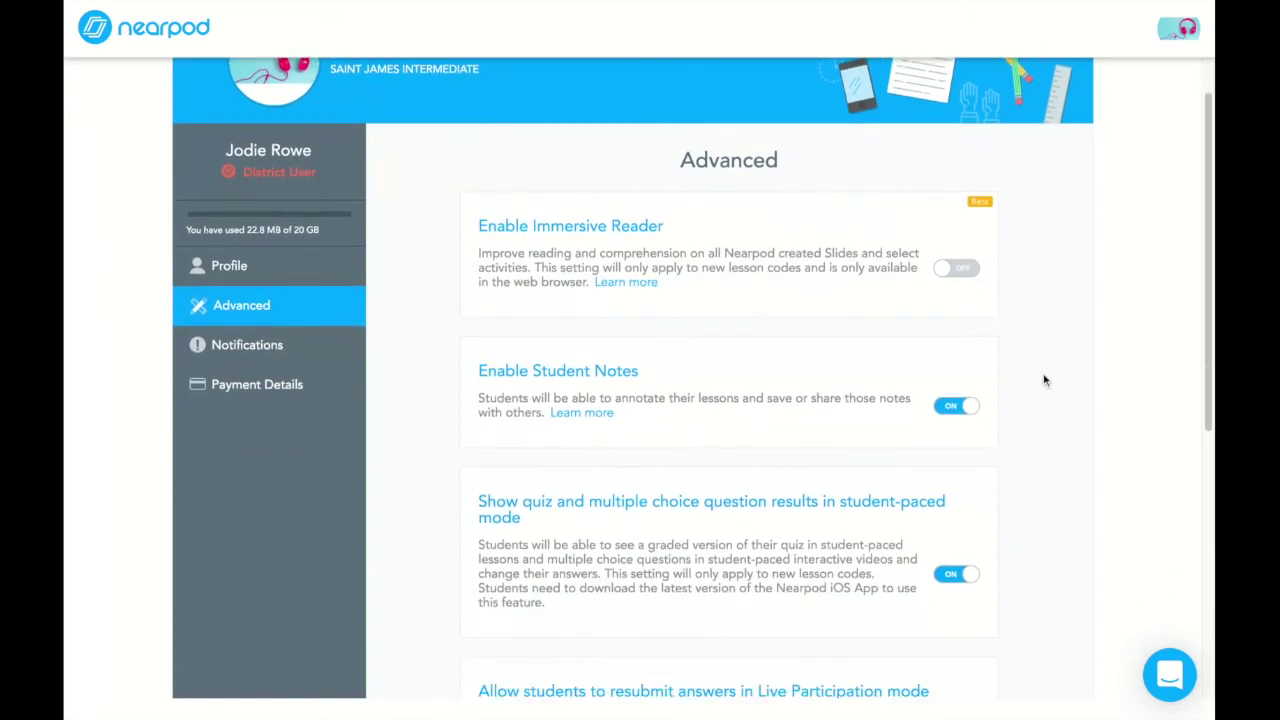
scroll(971, 357, down, 2)
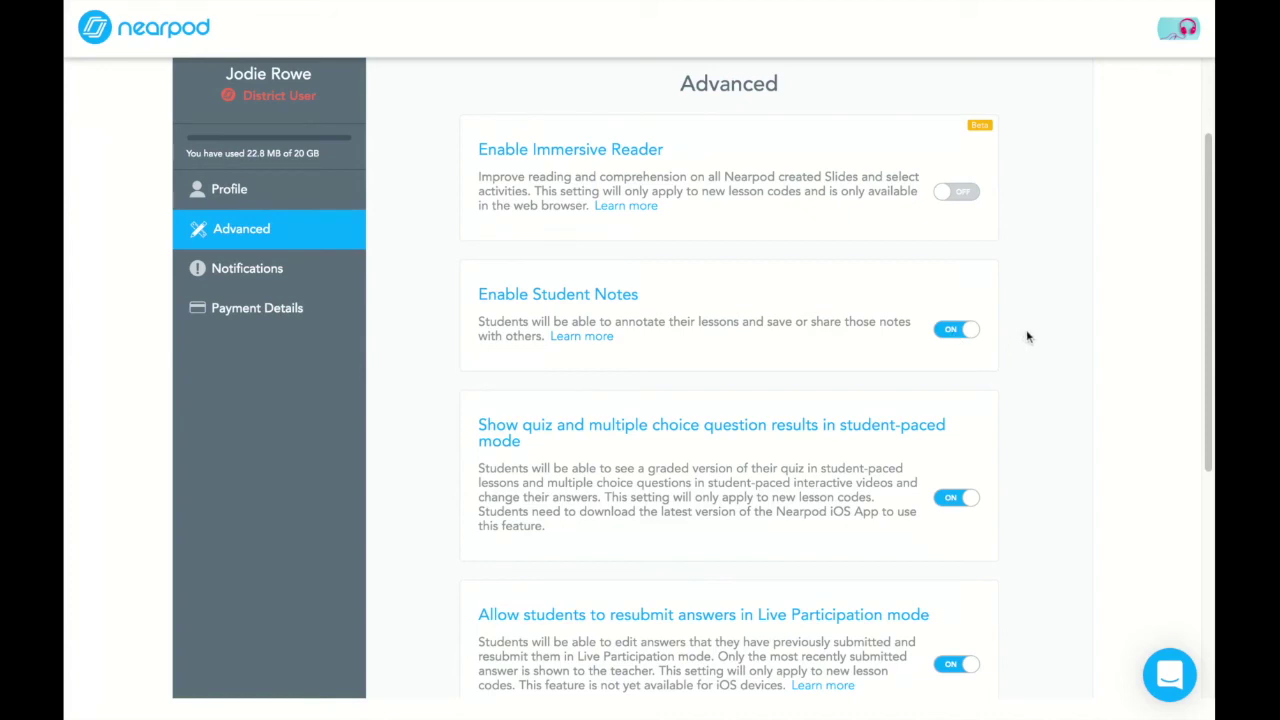
scroll(1026, 337, down, 3)
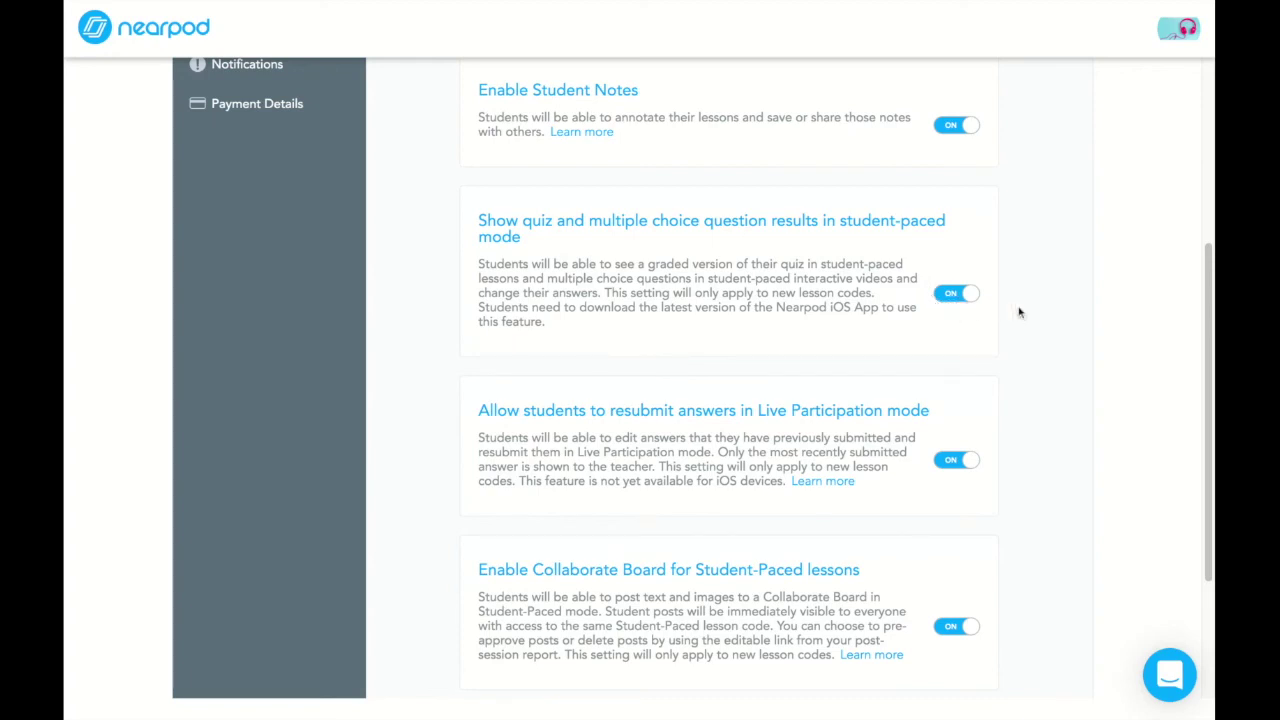
scroll(1010, 307, down, 1)
scroll(1019, 313, down, 5)
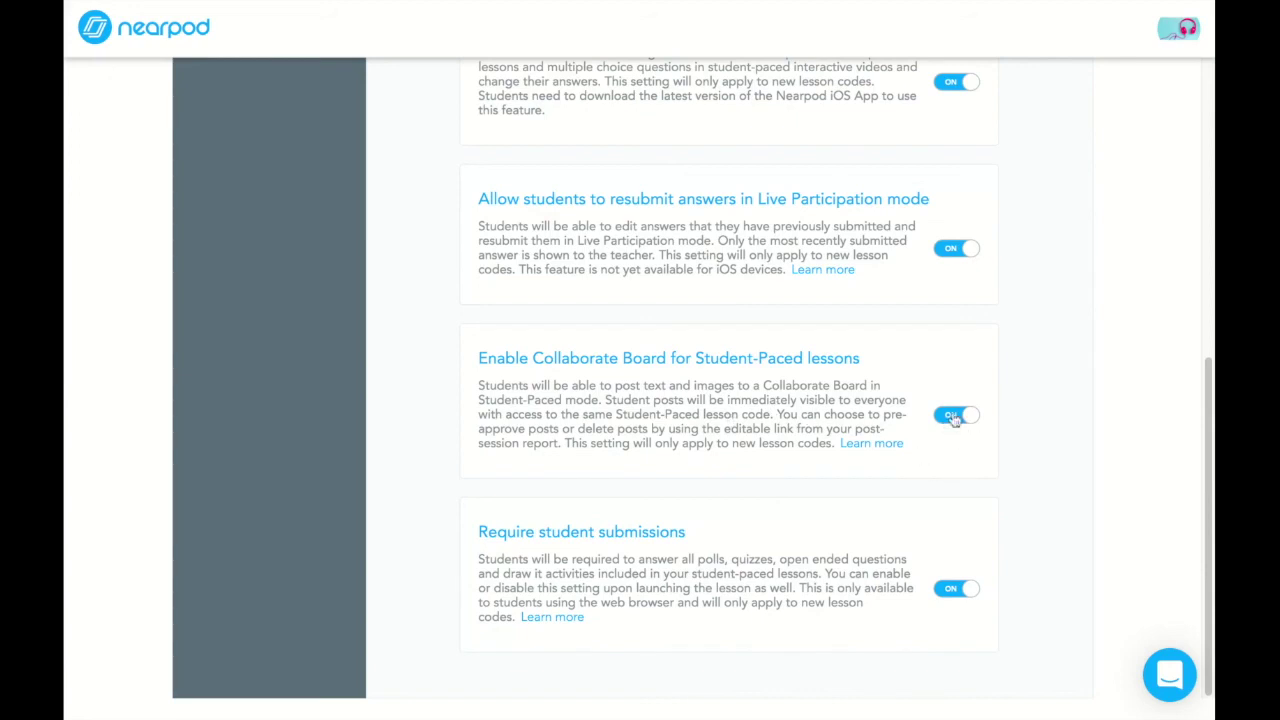
scroll(1035, 437, up, 1)
scroll(1035, 437, up, 5)
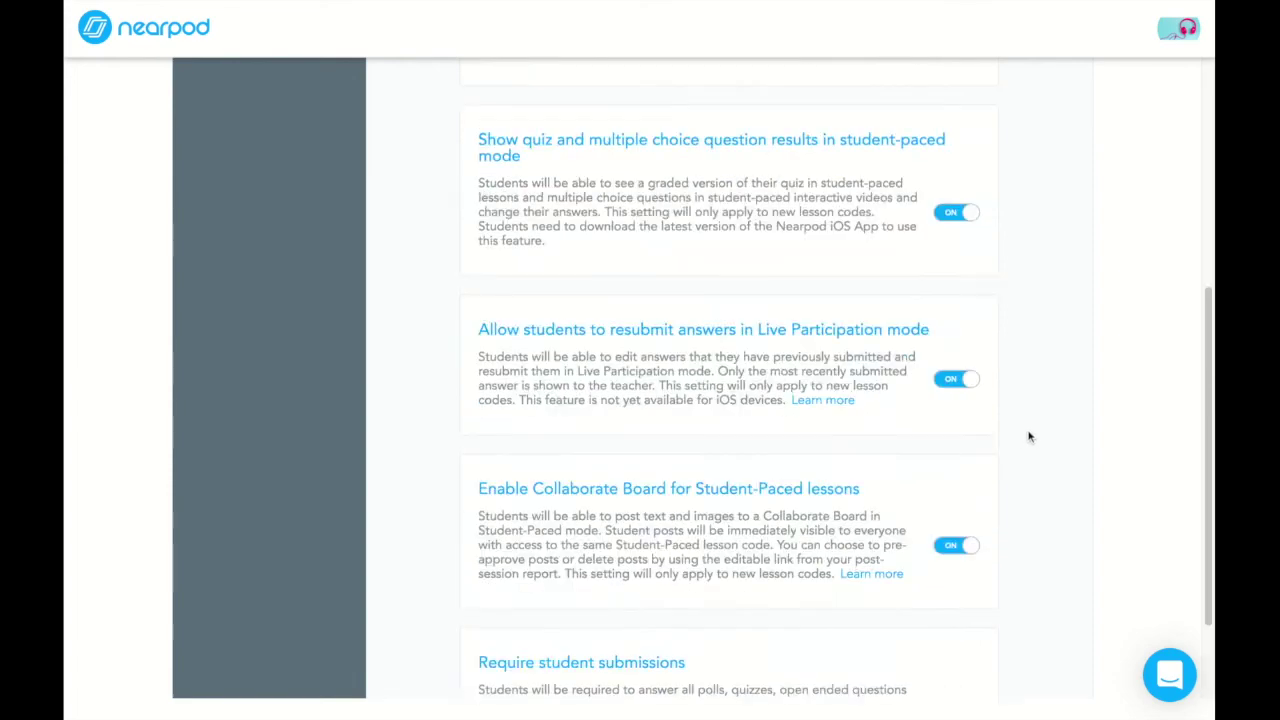